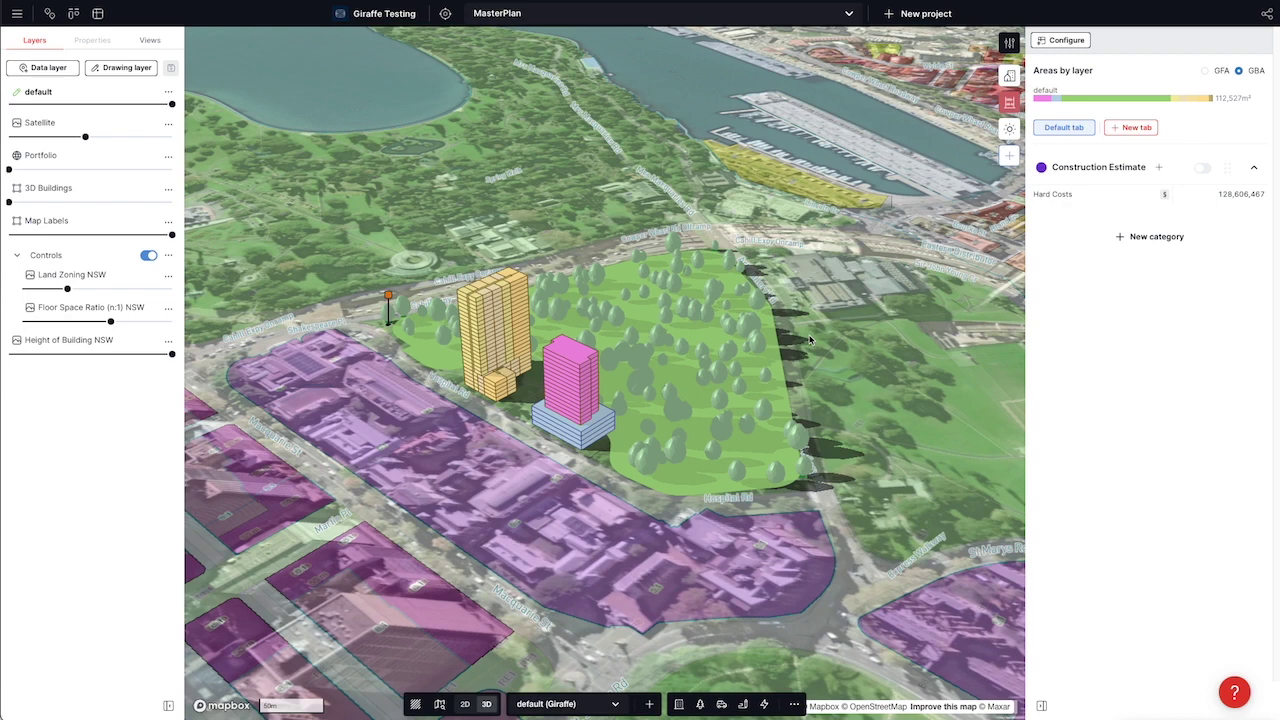
Create an analytics category labelled 'Built Form' below Construction Estimate
click(1160, 240)
text(Built)
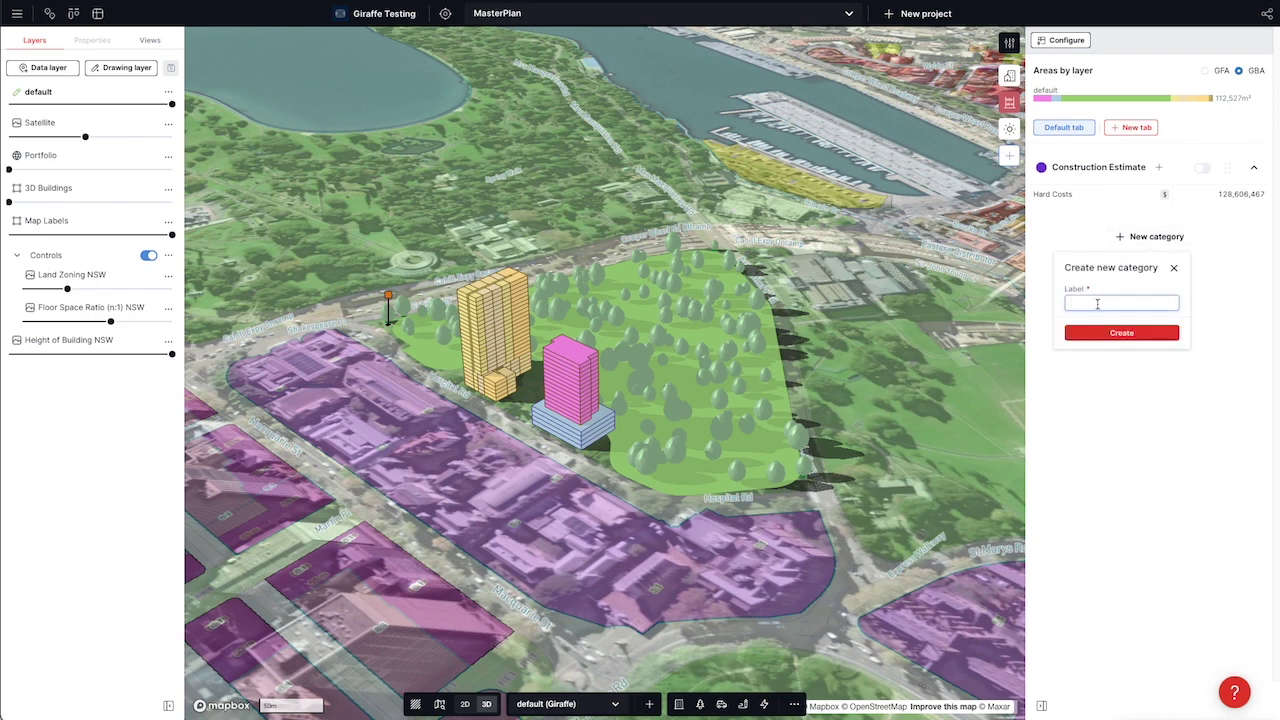
text( Form)
click(1124, 333)
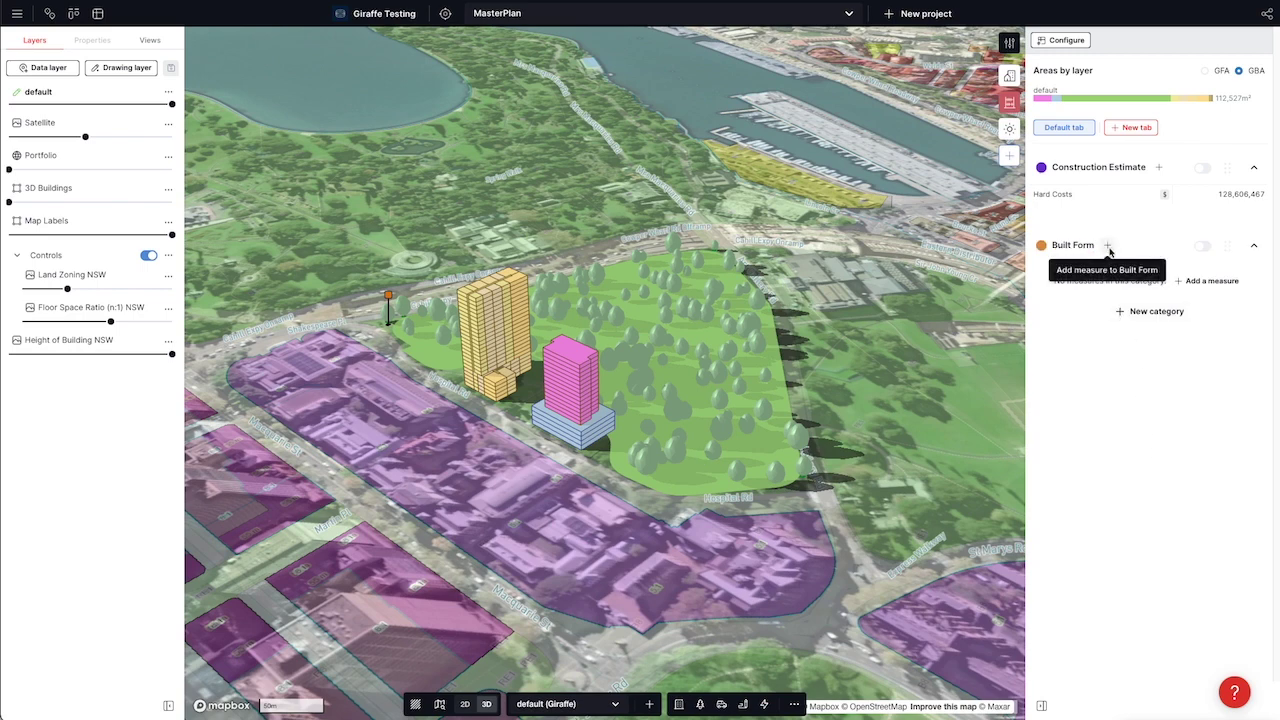
Start a Built Form measure named Residential Gross Square Footage with unit Square Feet
click(1108, 246)
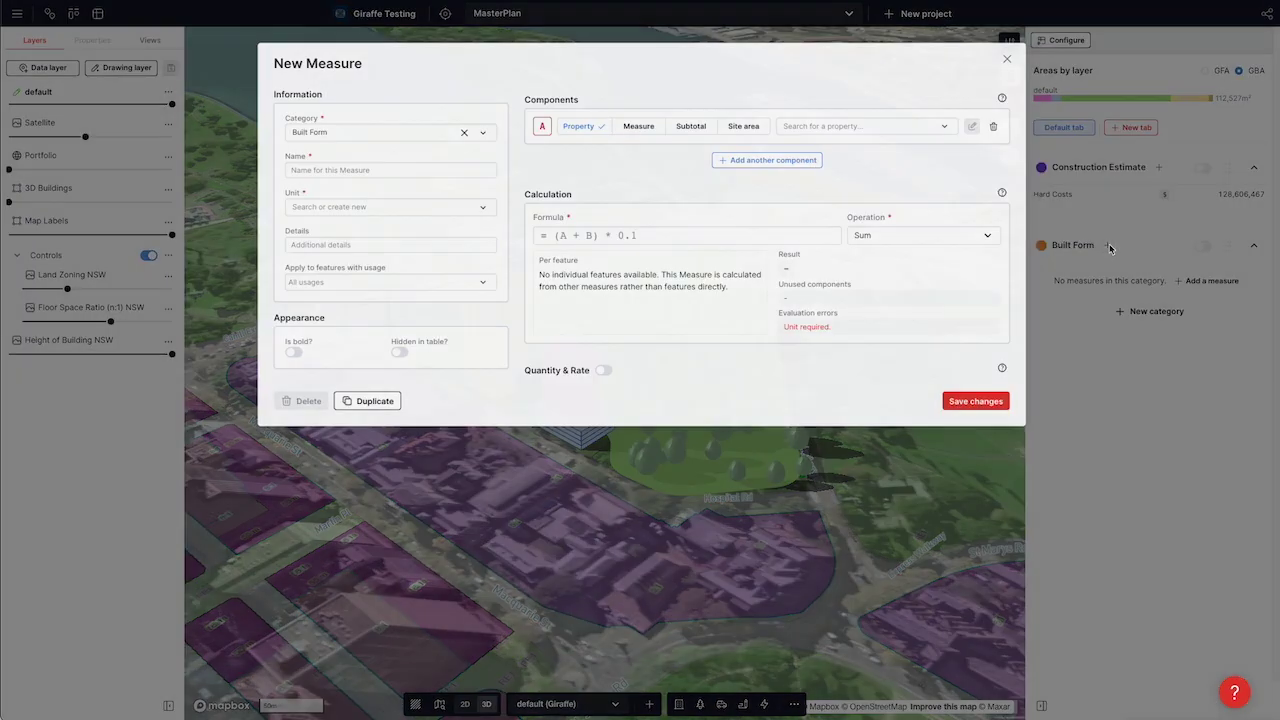
click(428, 172)
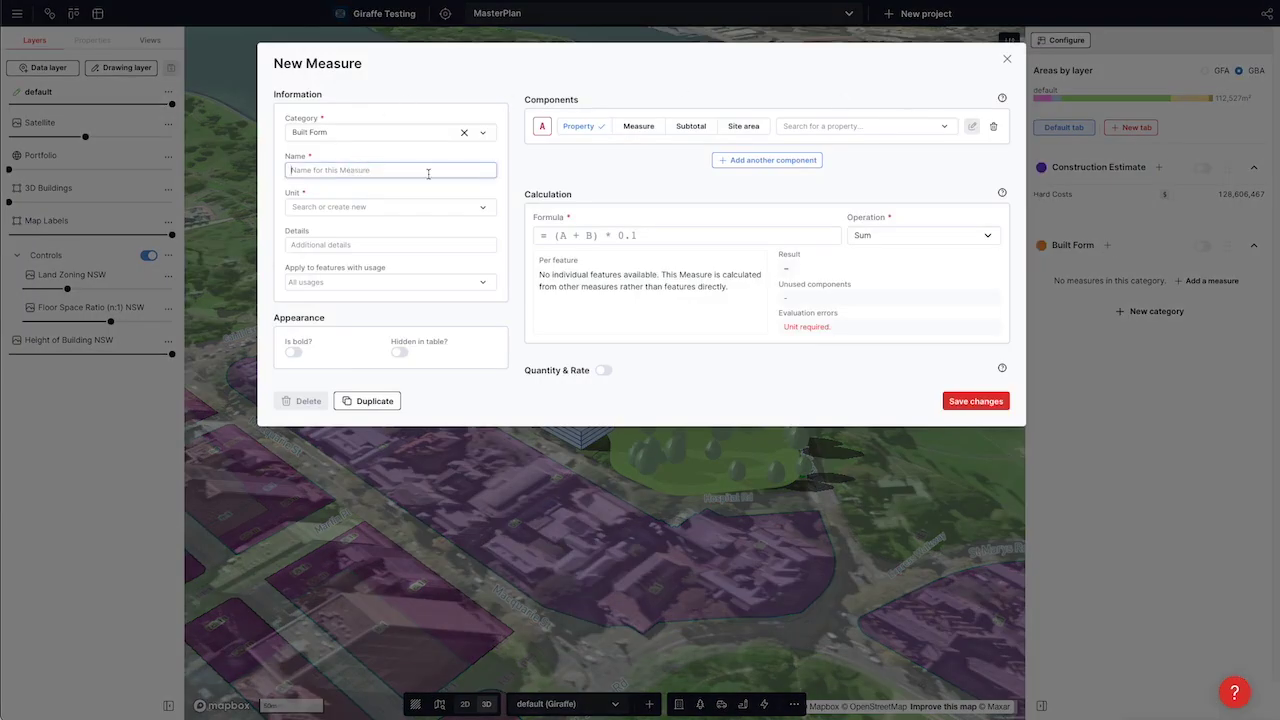
text(Residential Gross Square Footage)
click(370, 207)
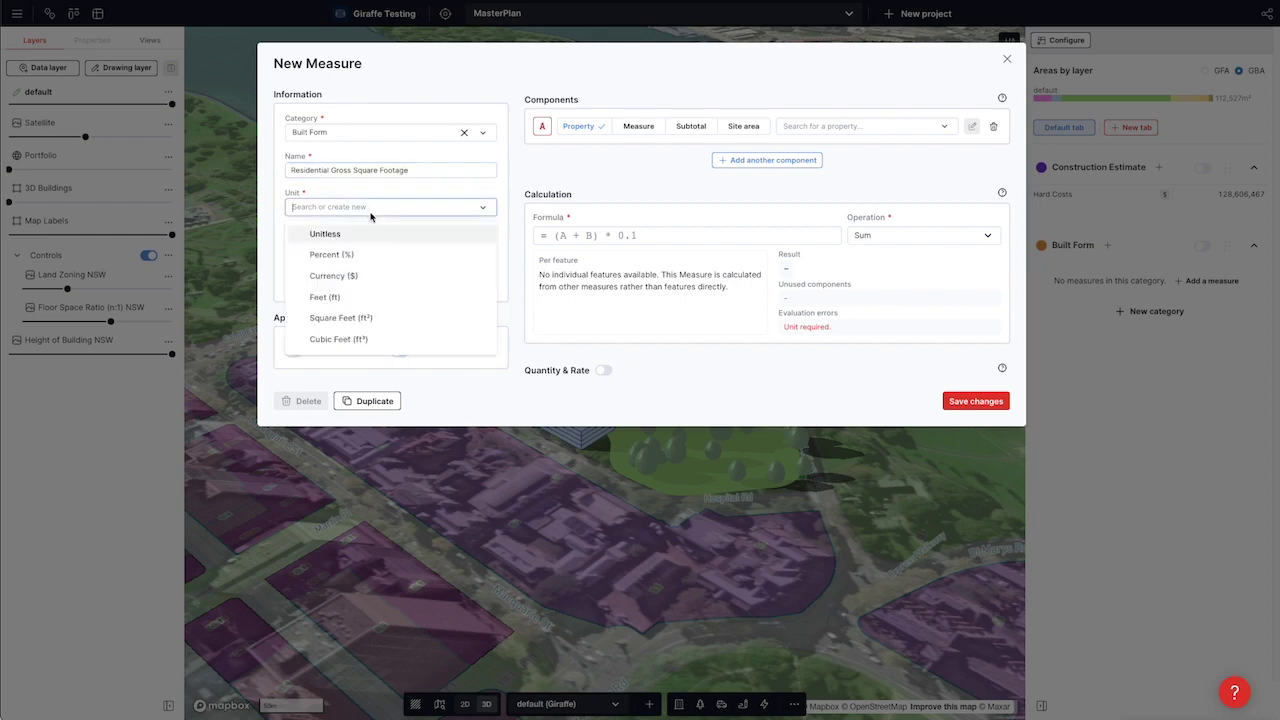
click(373, 318)
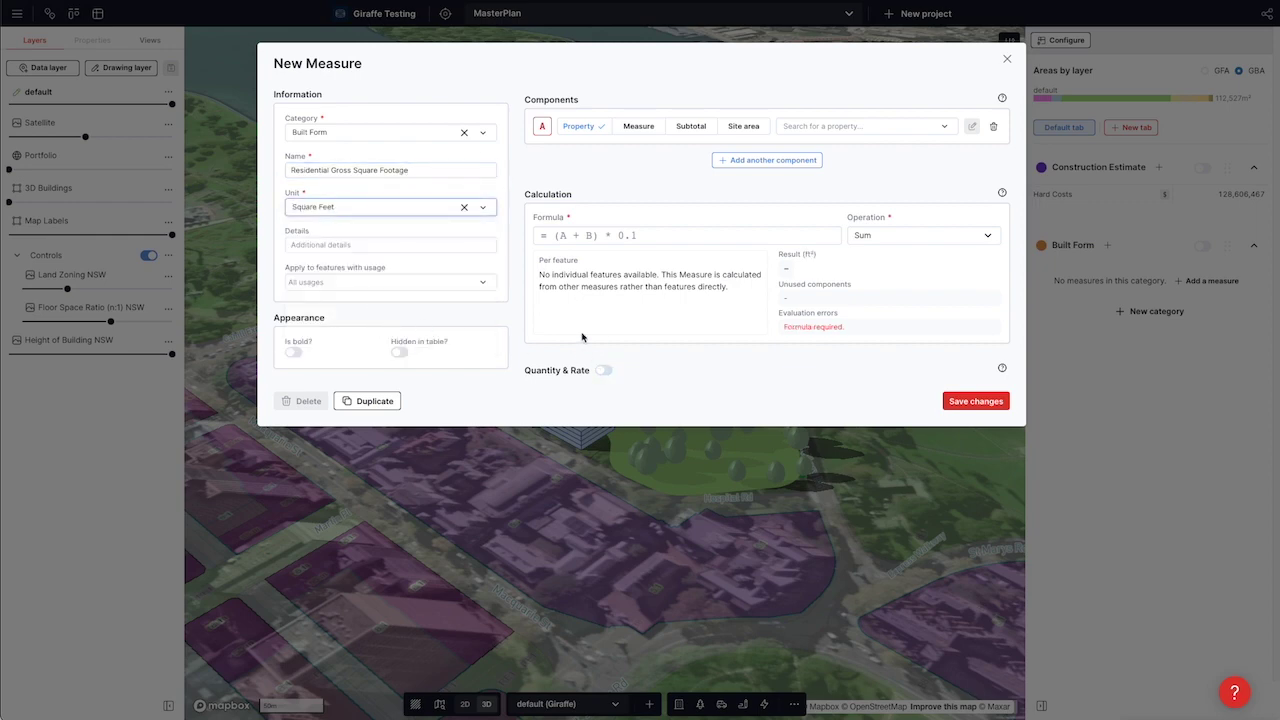
Apply the measure to 1, 2 and 3 Bedroom Unit, Core, Corridor and Studio Unit usages
click(448, 284)
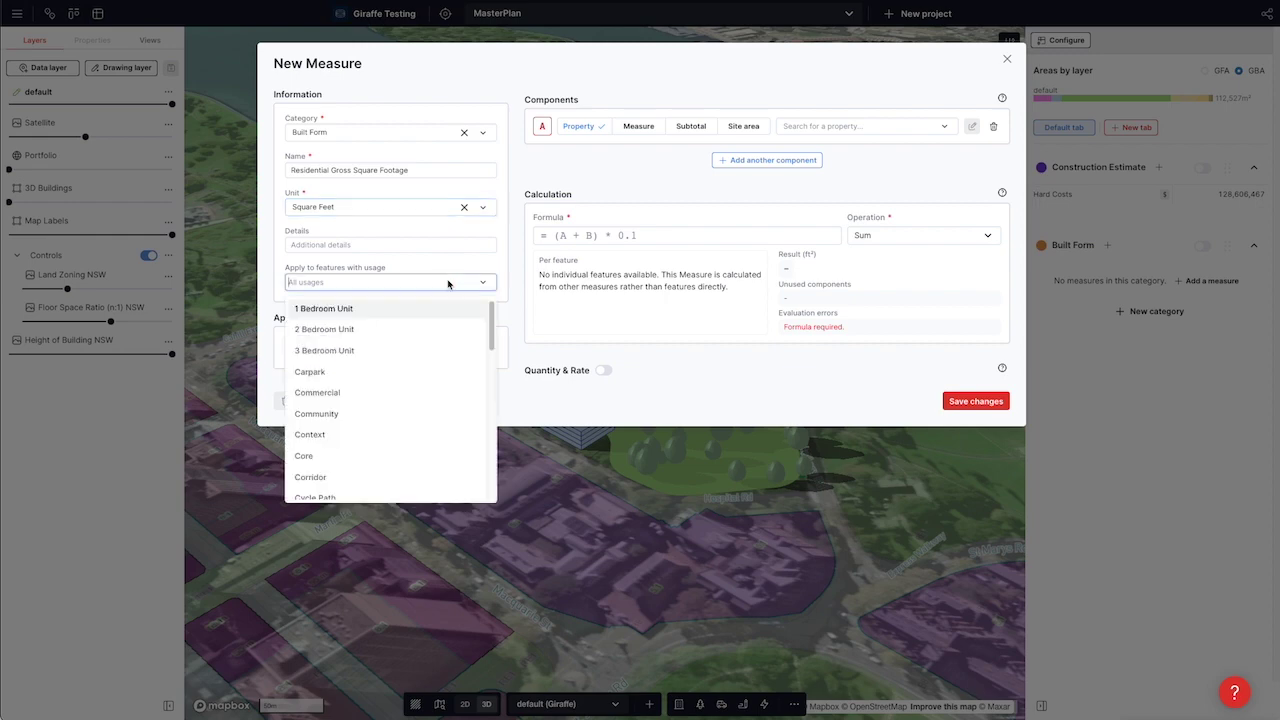
click(348, 310)
click(352, 310)
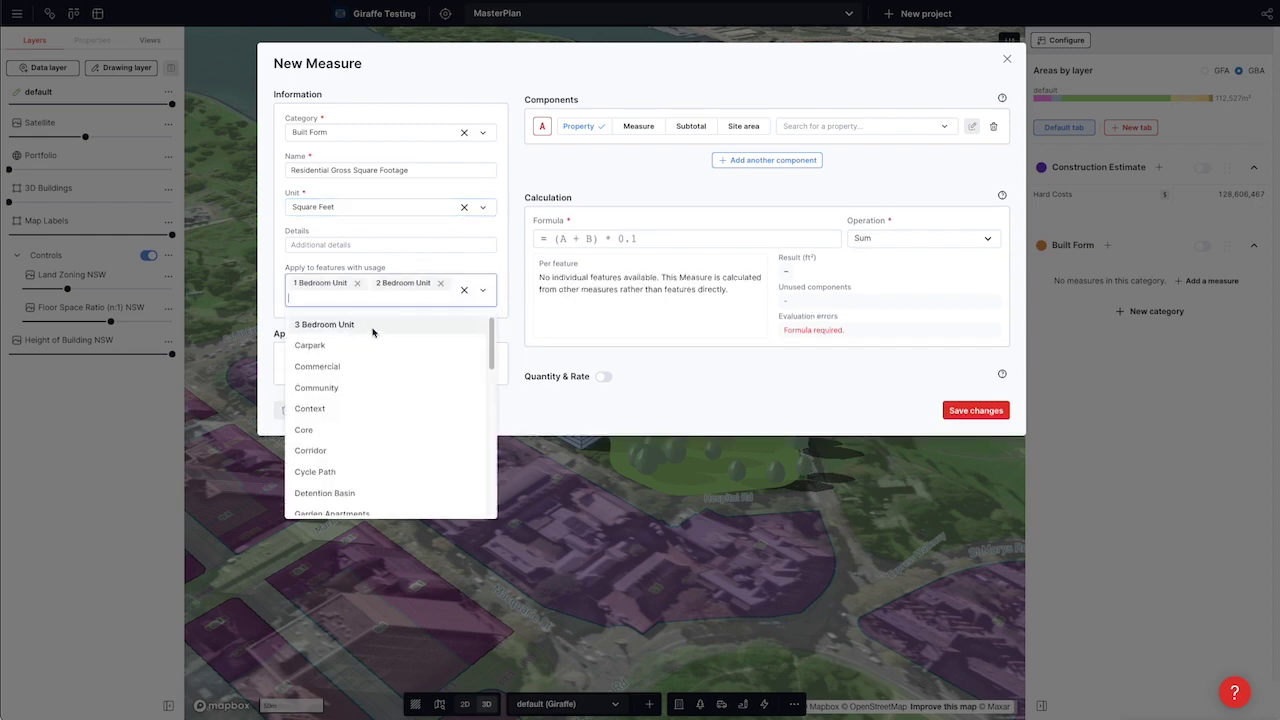
click(372, 326)
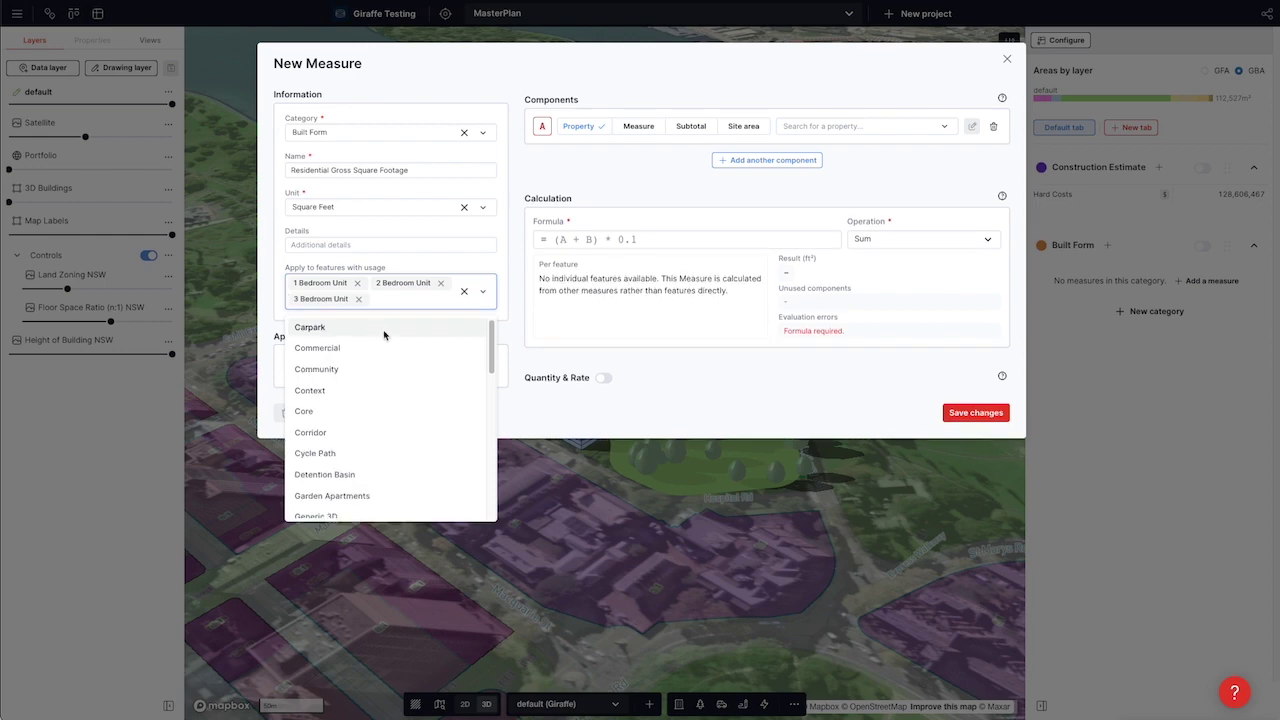
click(374, 416)
click(374, 416)
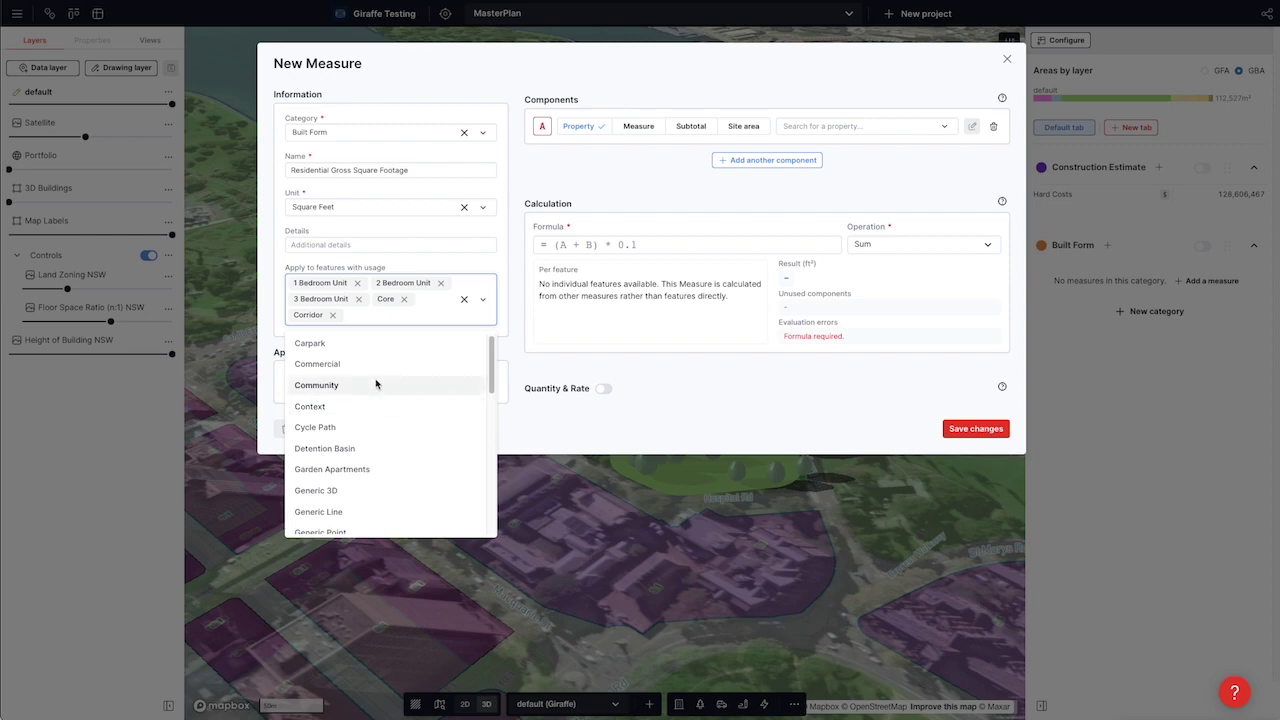
scroll(394, 397, down, 5)
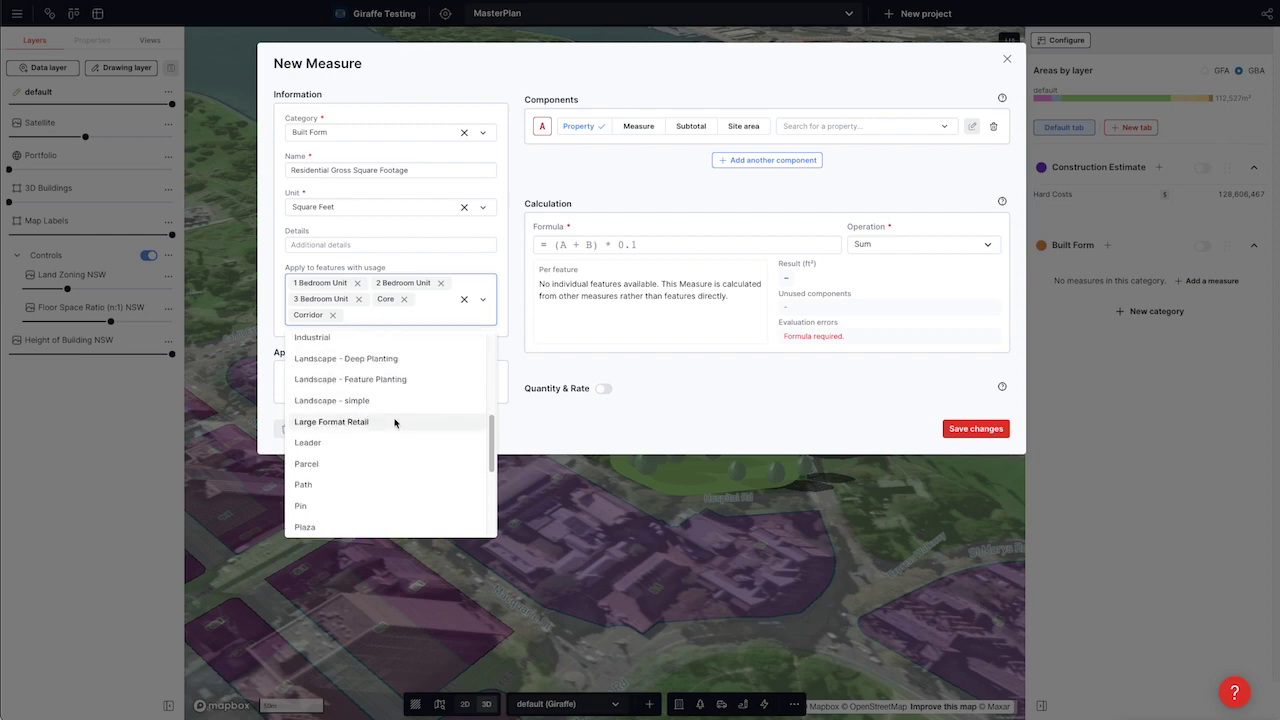
scroll(397, 418, down, 2)
text(st)
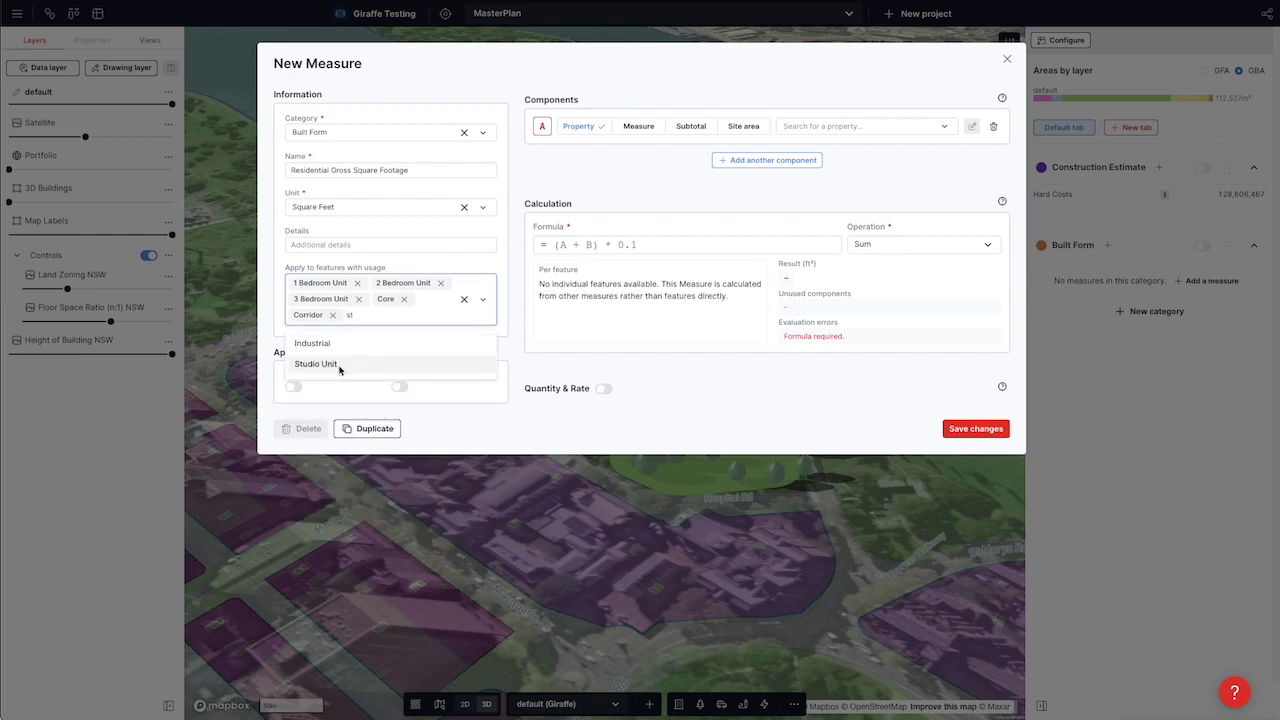
click(340, 365)
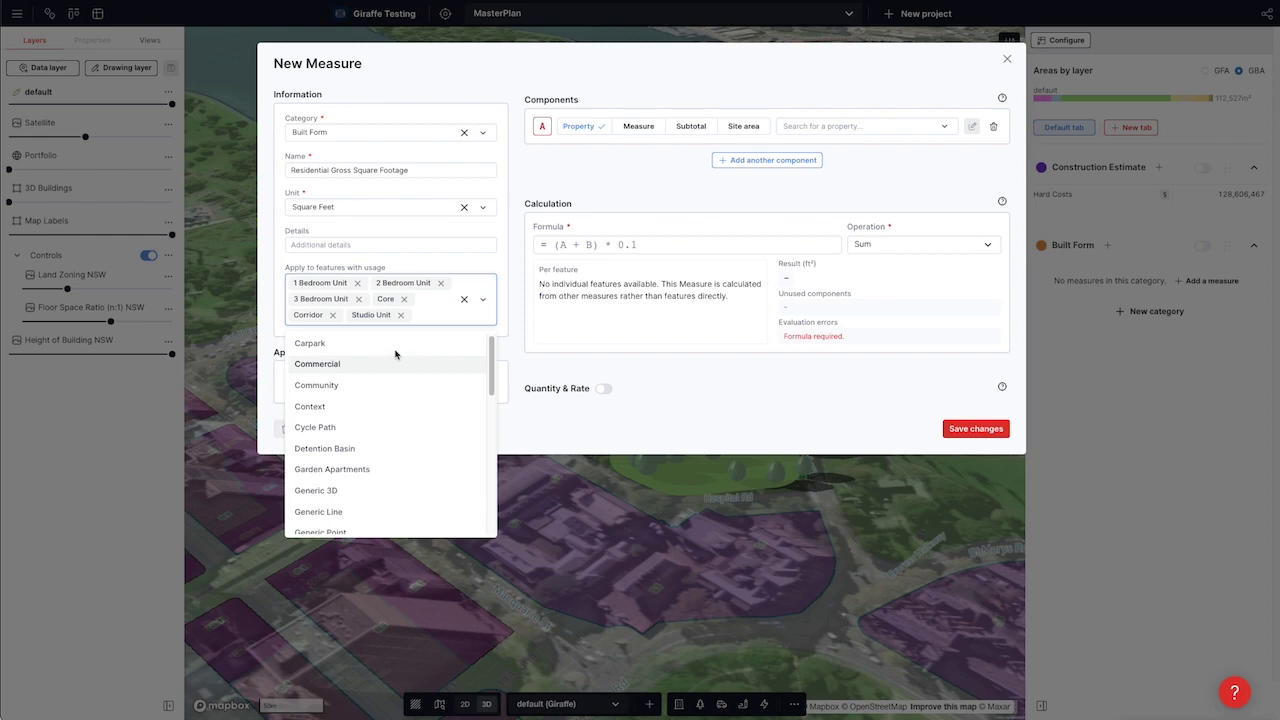
click(655, 431)
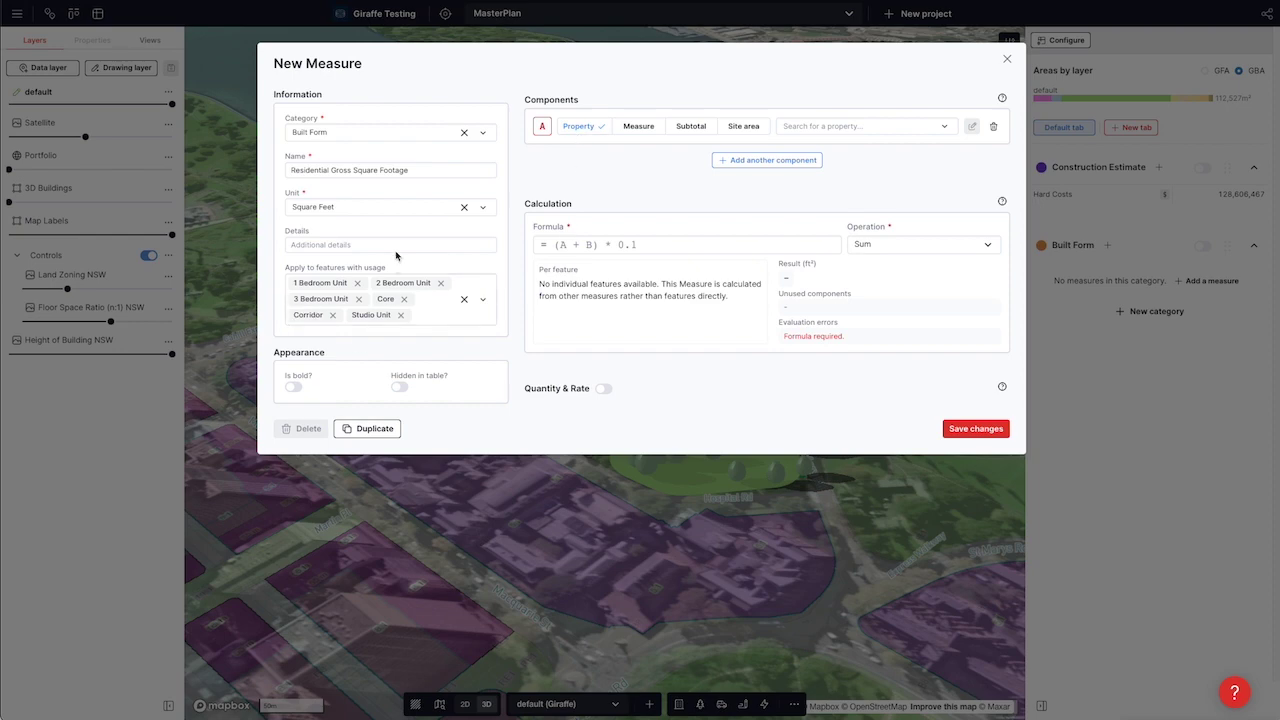
Use grossArea (ft²) as component A with formula A and save, totalling 285,660 ft²
click(831, 128)
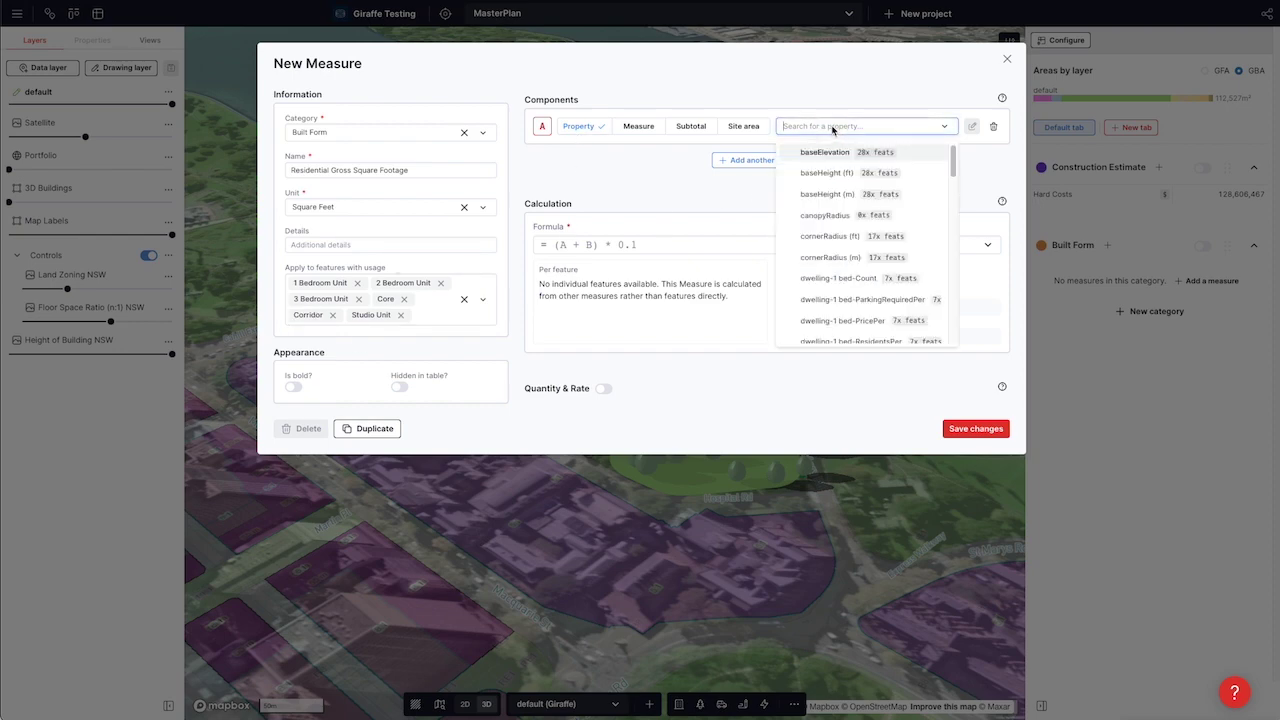
text(gr)
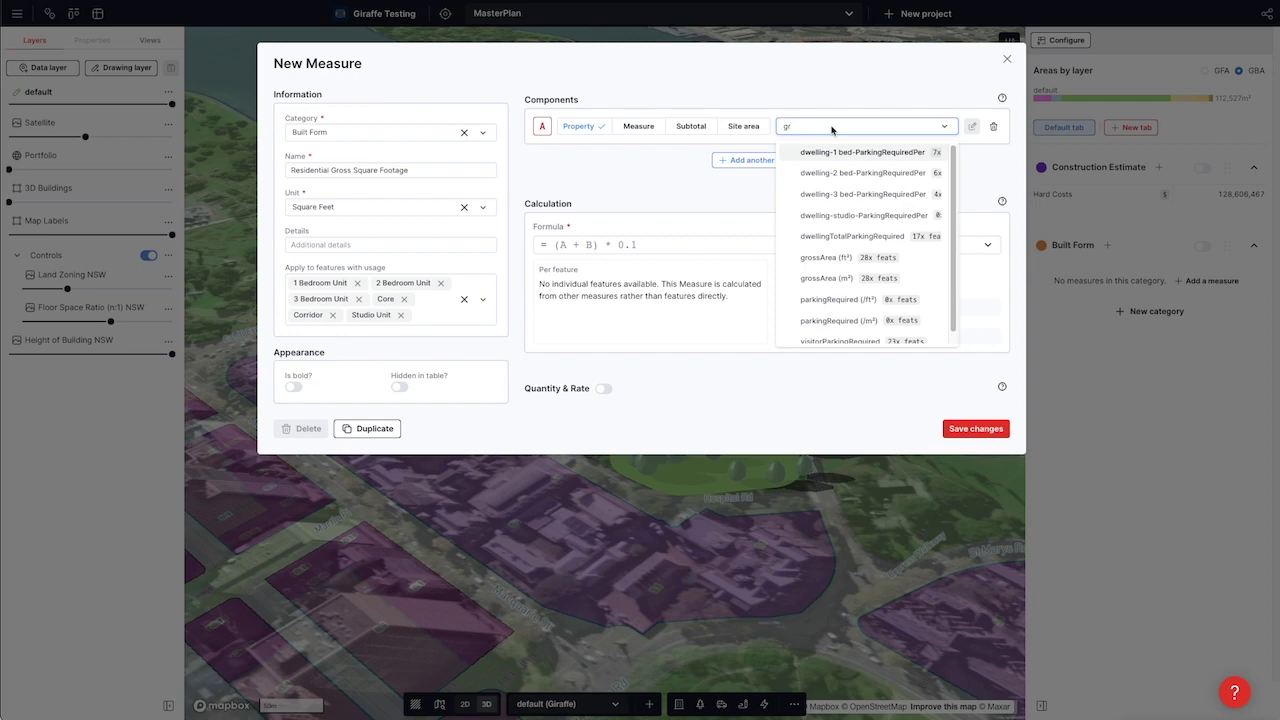
text(o)
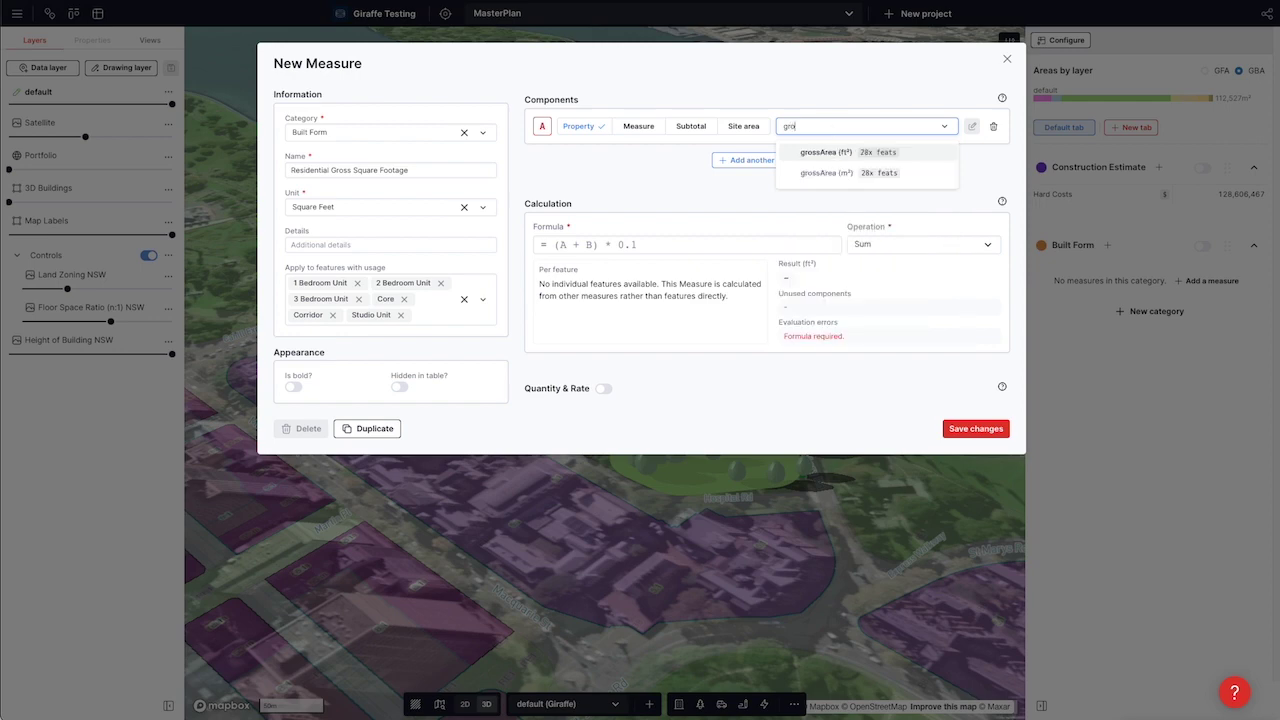
click(837, 153)
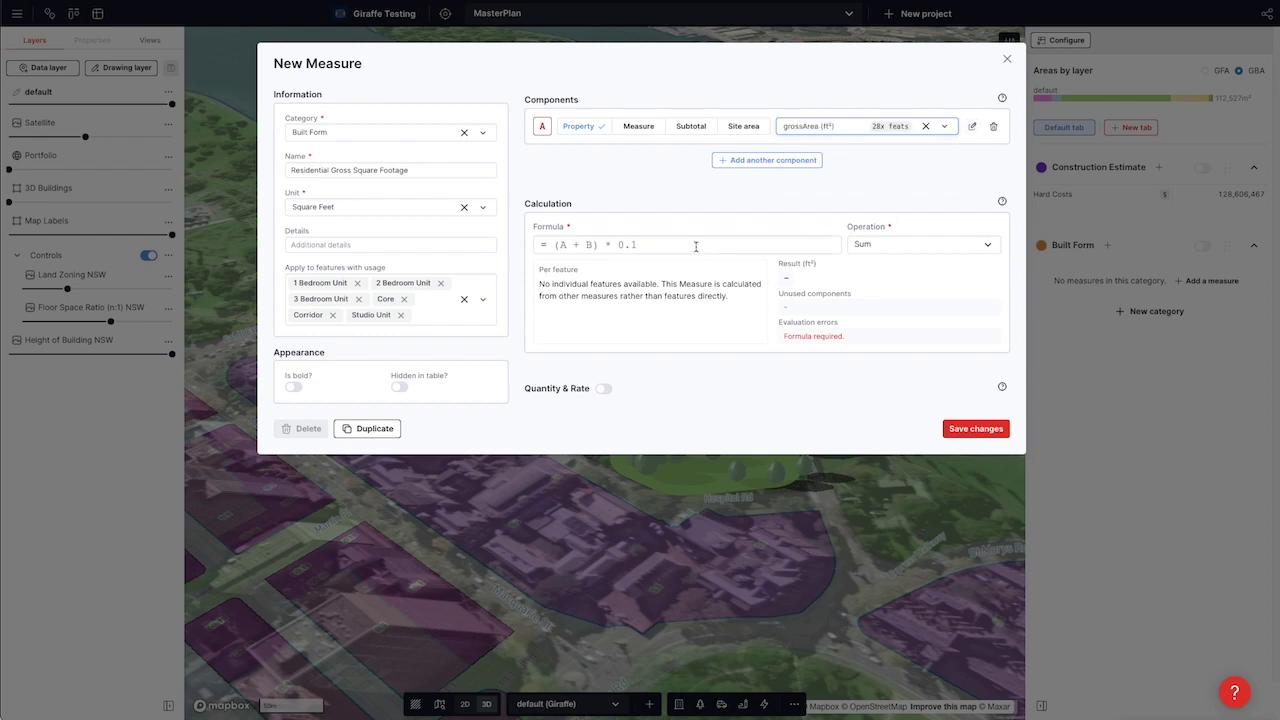
click(558, 242)
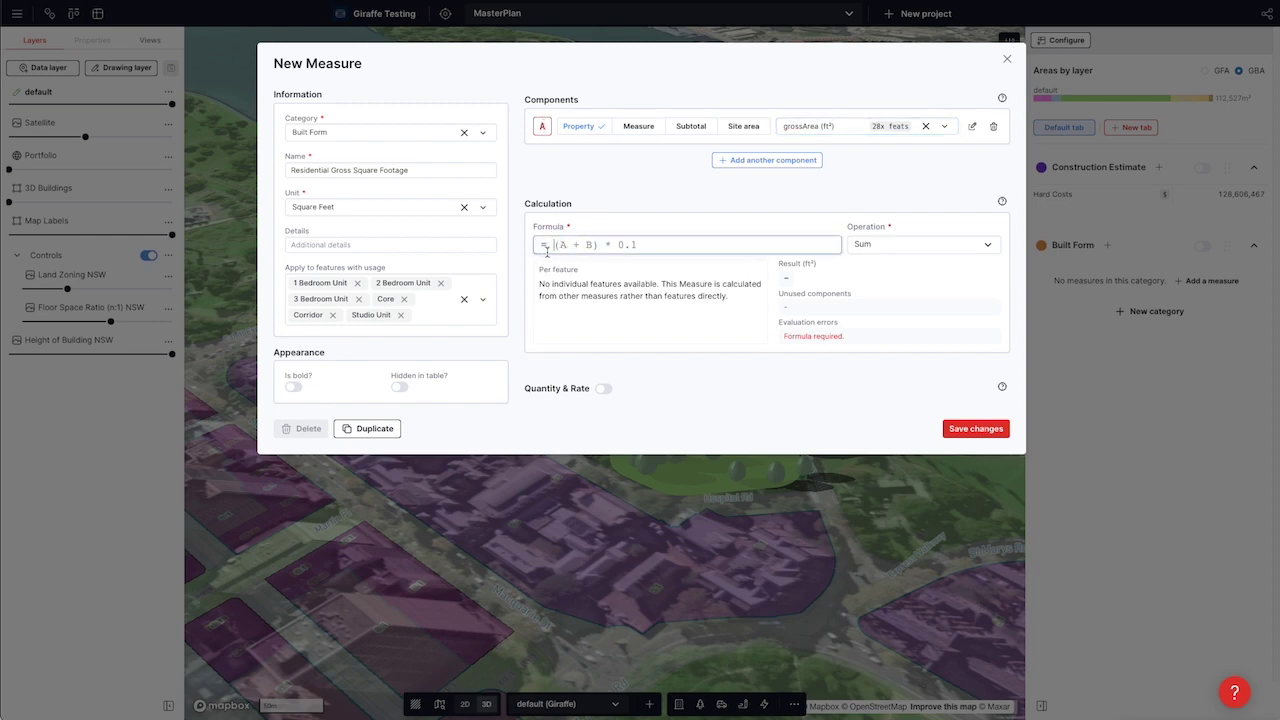
text(A)
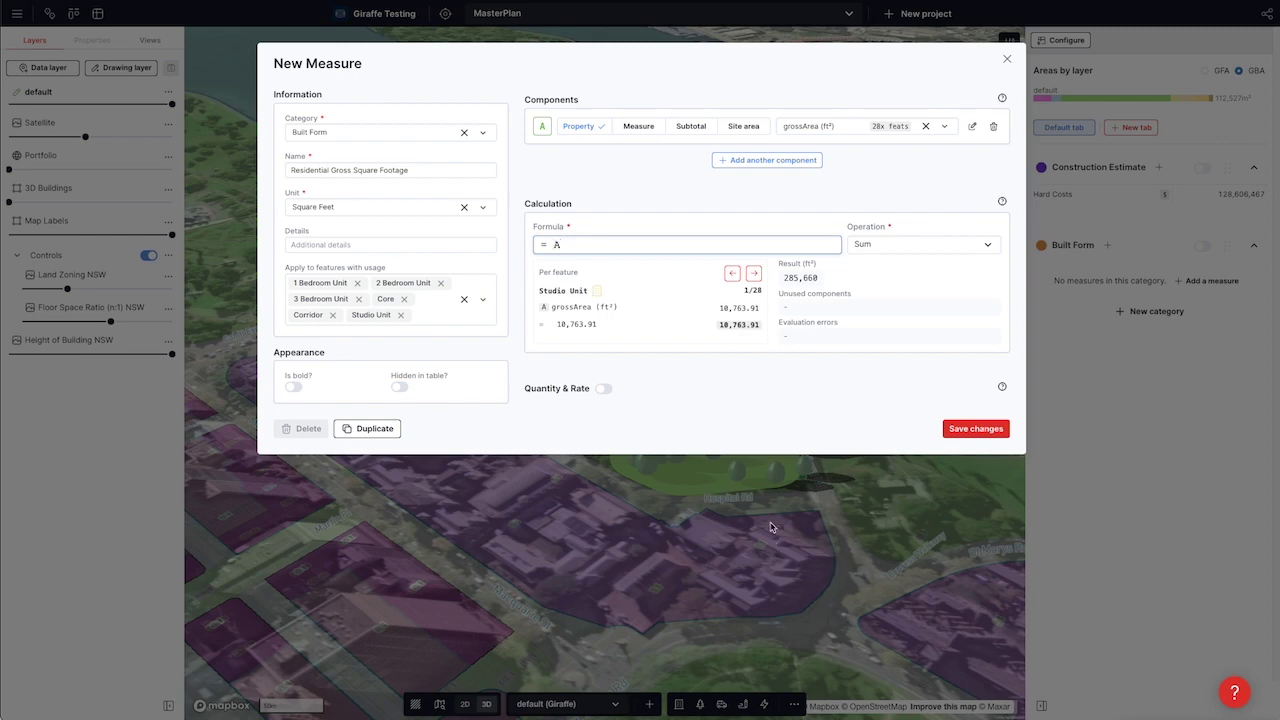
click(1003, 431)
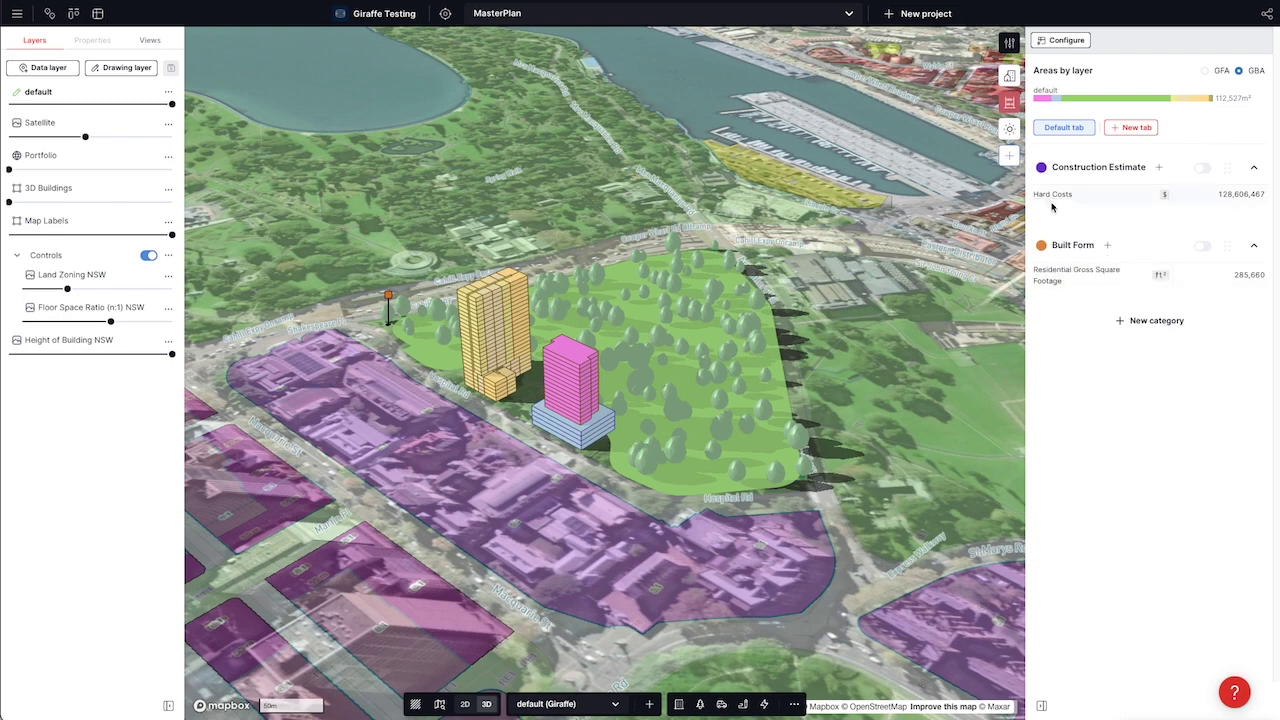
Start another Built Form measure named Residential Net Square Footage in square feet
click(1108, 246)
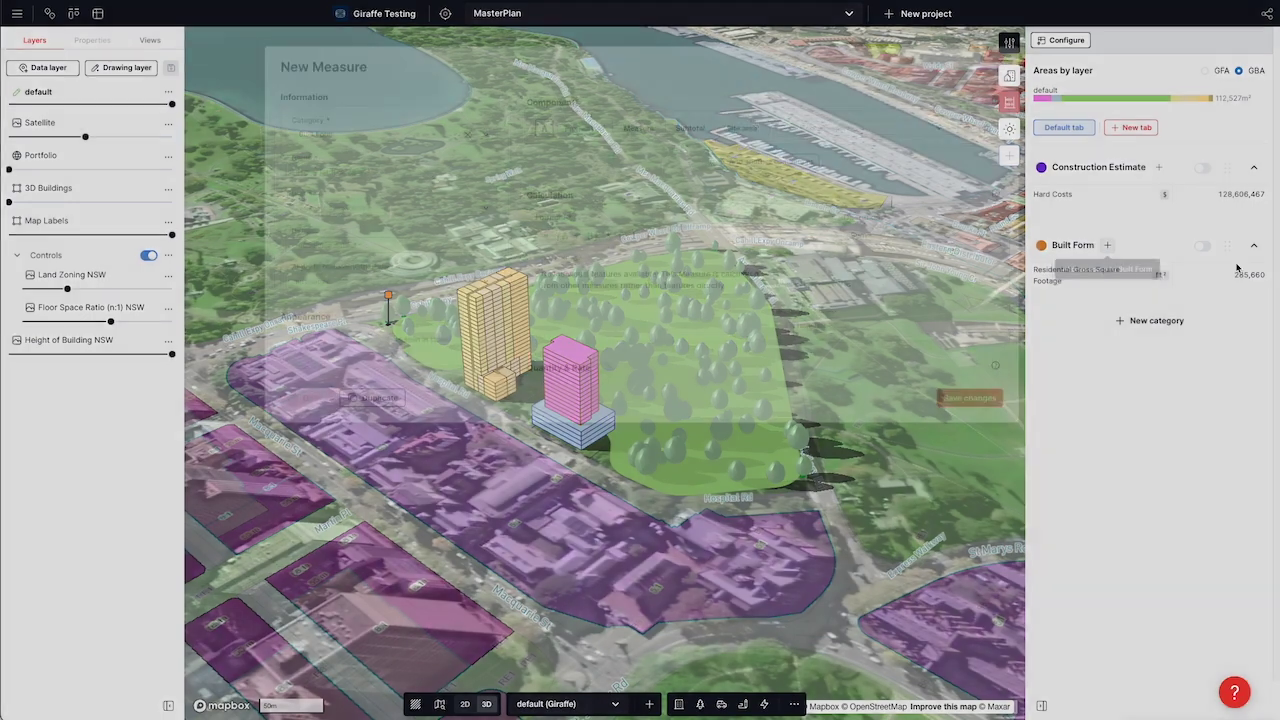
click(372, 173)
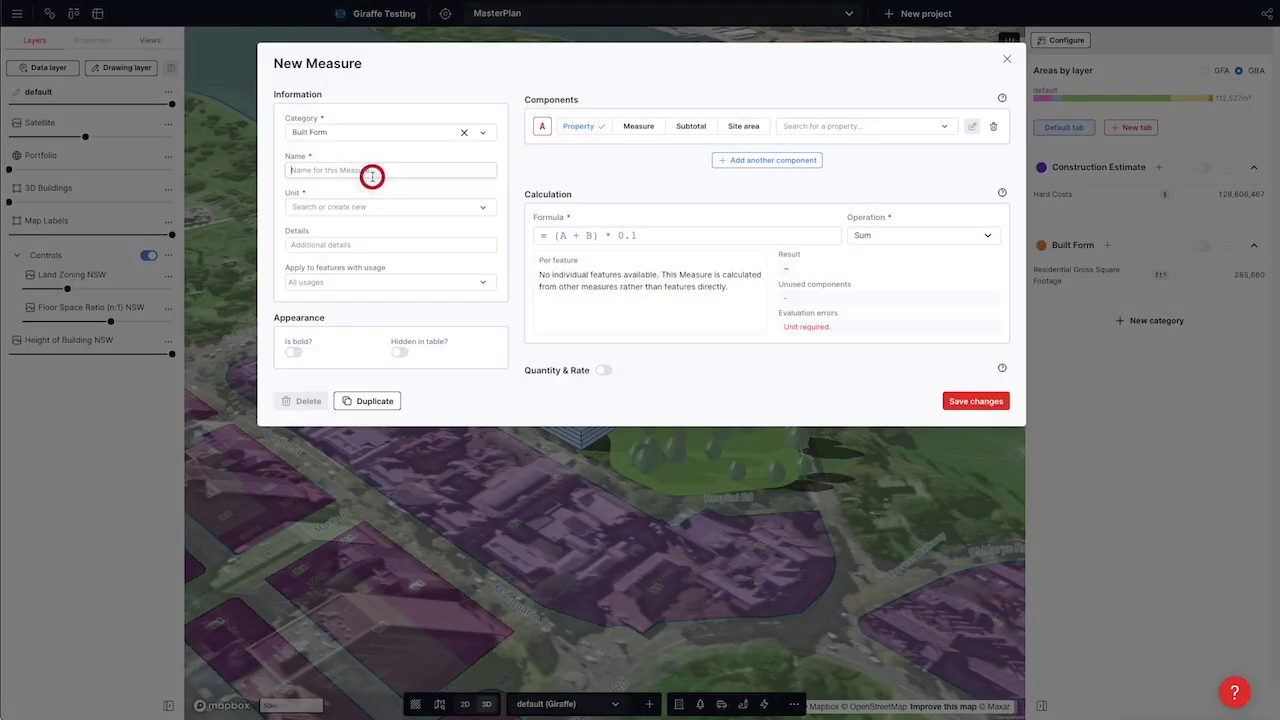
text(Residential Net Square Footage)
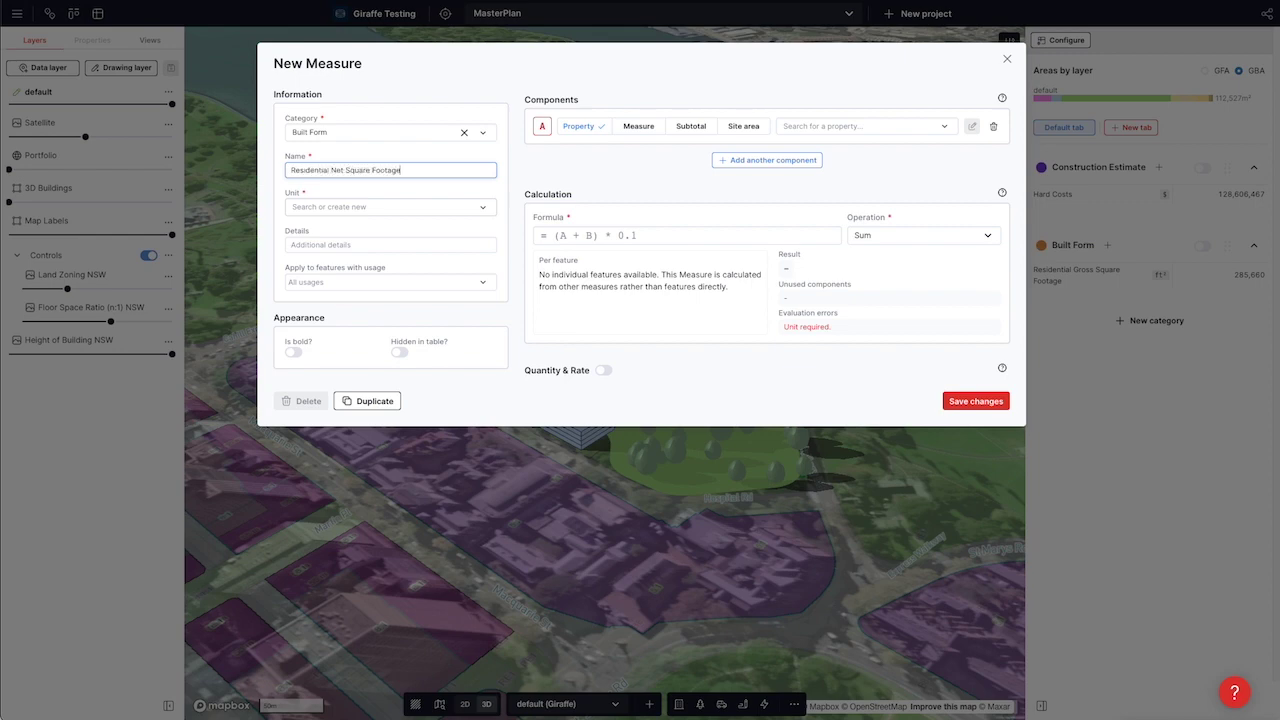
click(364, 207)
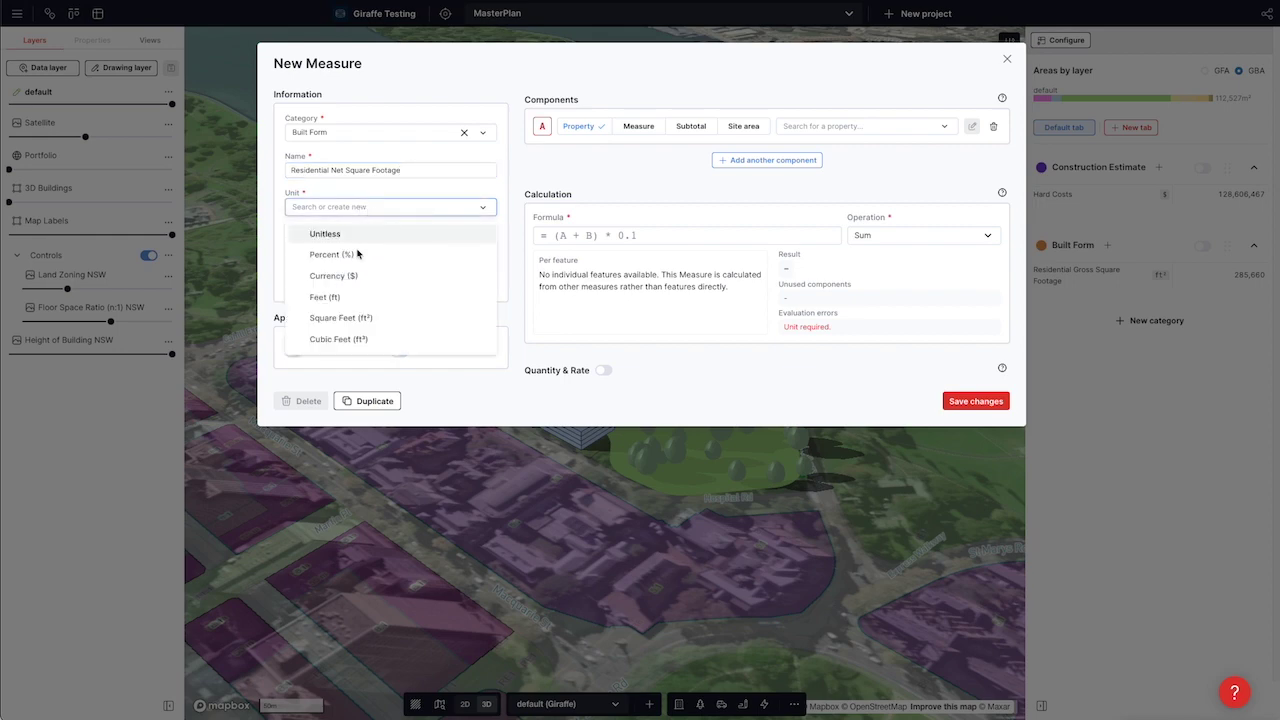
click(382, 319)
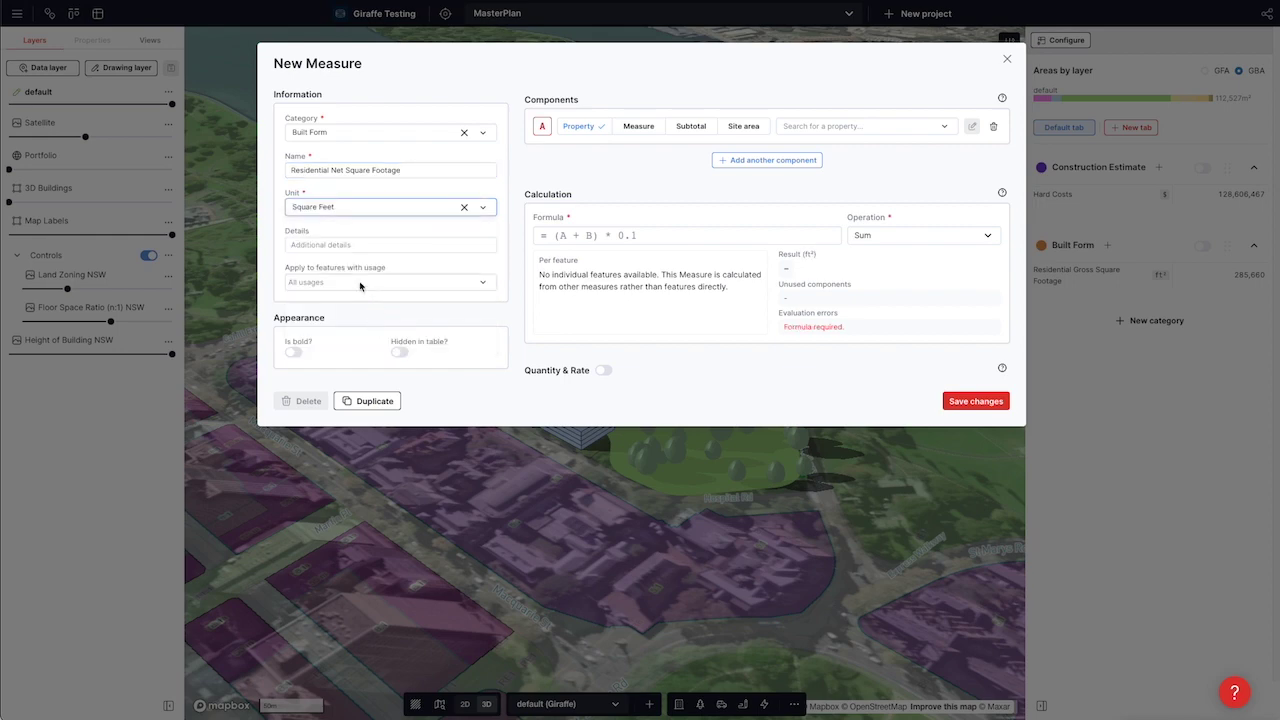
Limit the measure to 1, 2 and 3 Bedroom Unit and Studio Unit usages
click(360, 286)
click(361, 310)
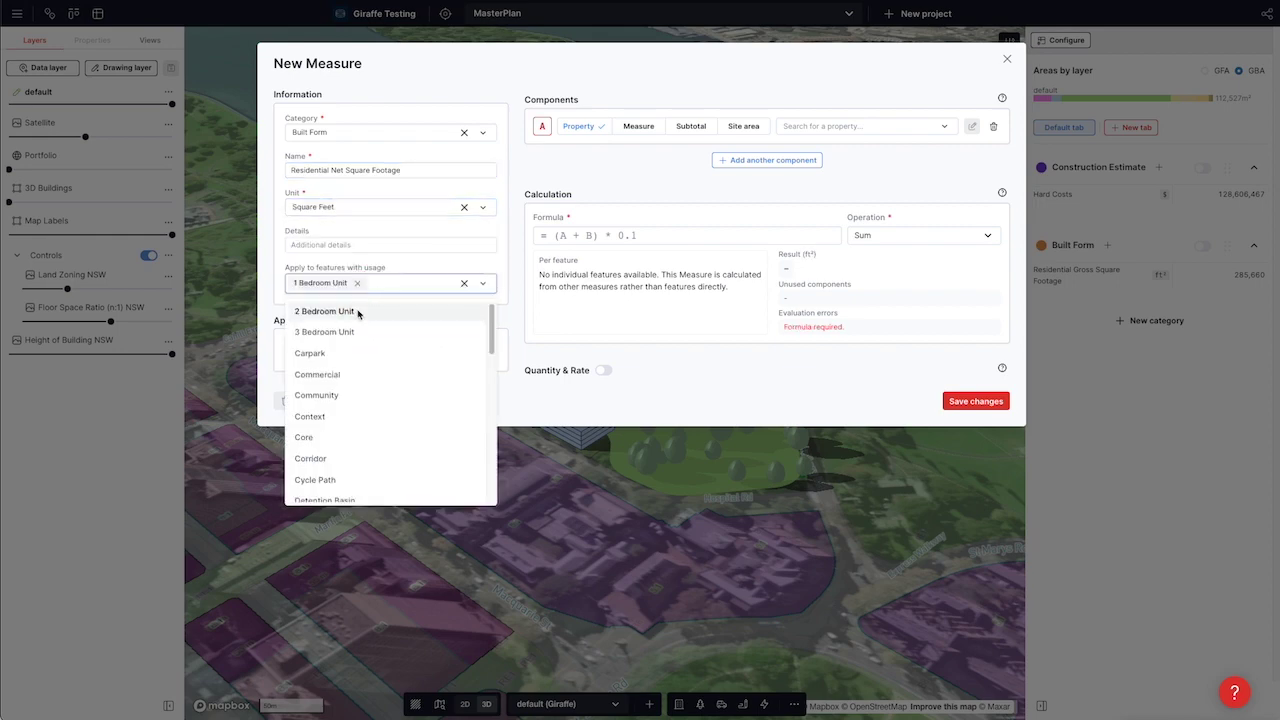
click(358, 312)
click(364, 325)
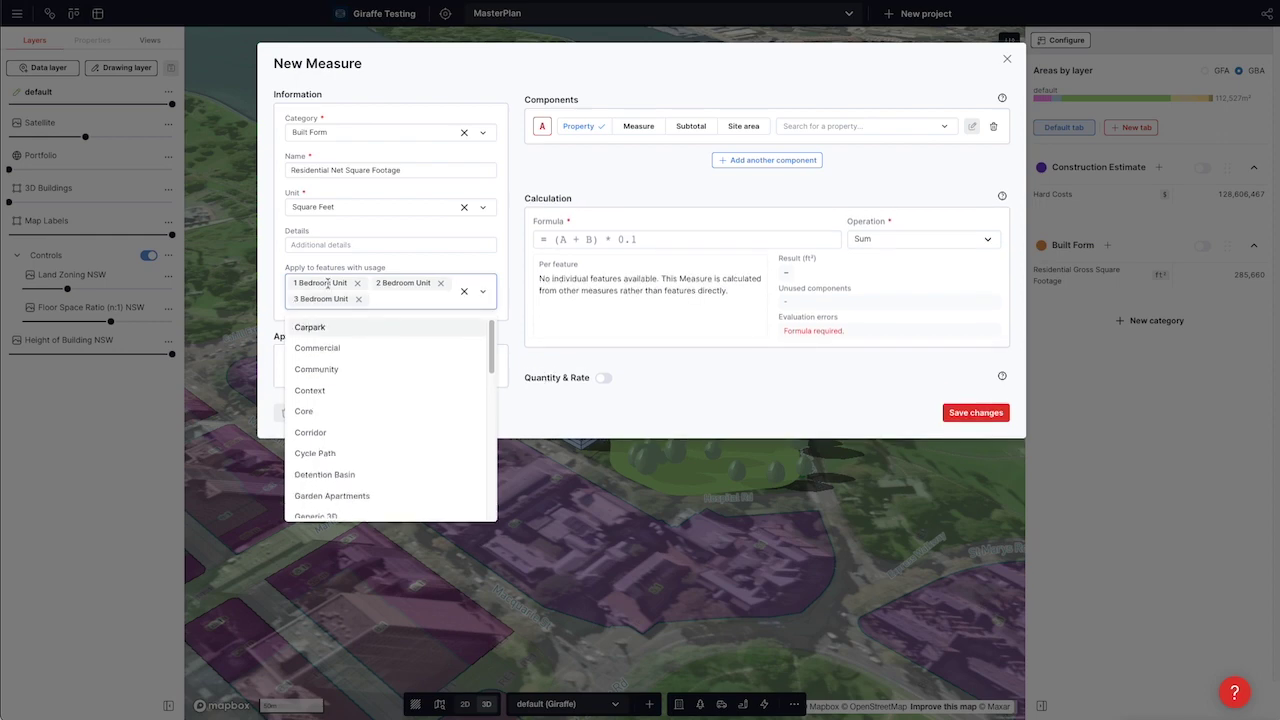
scroll(383, 492, down, 5)
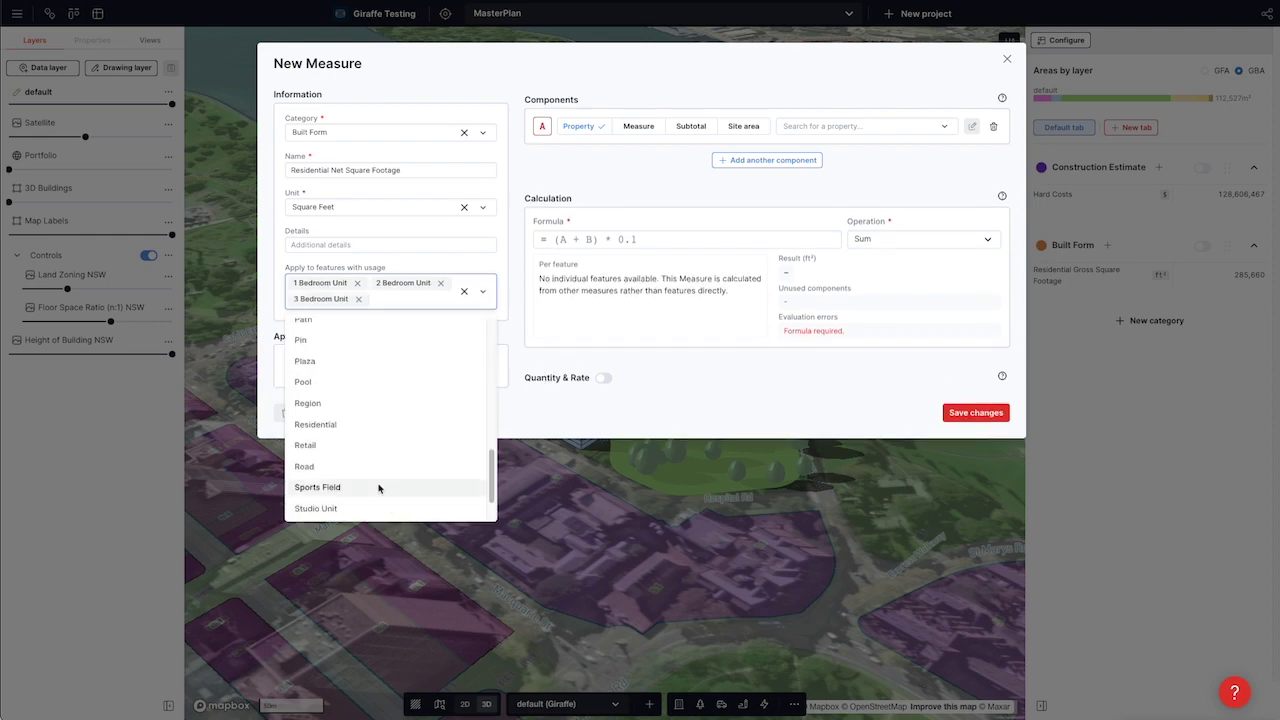
click(349, 506)
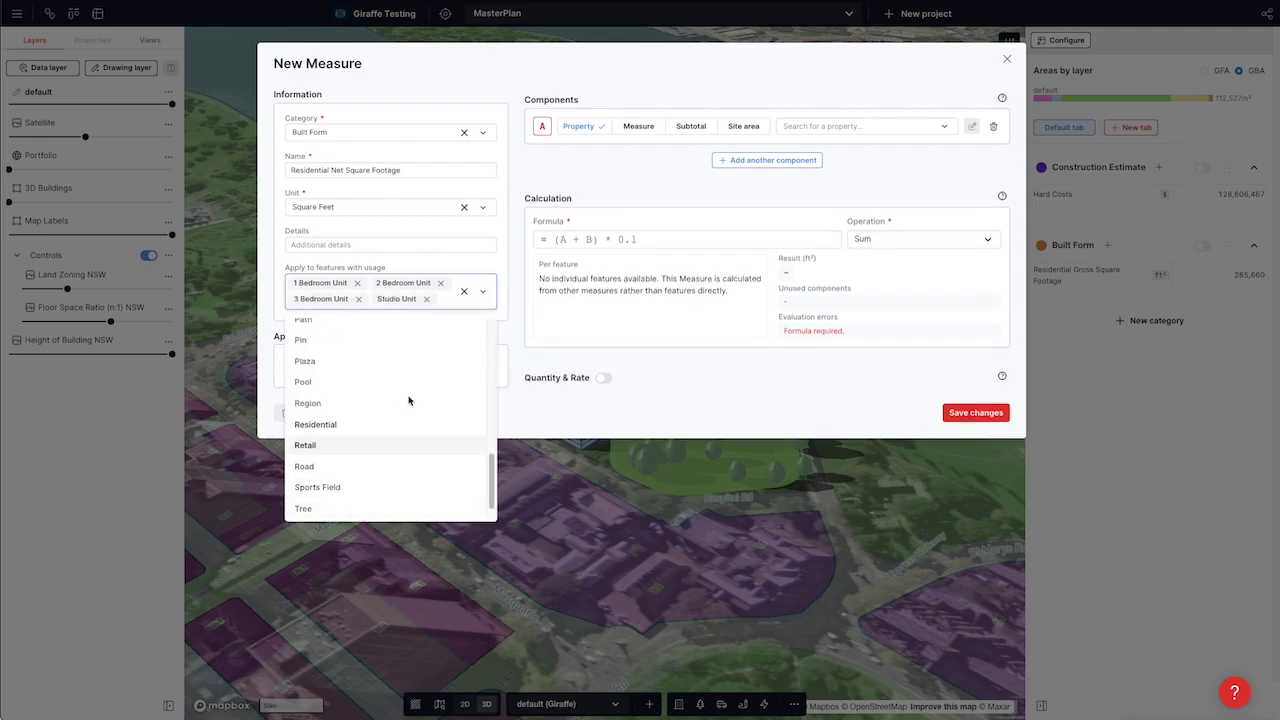
click(700, 386)
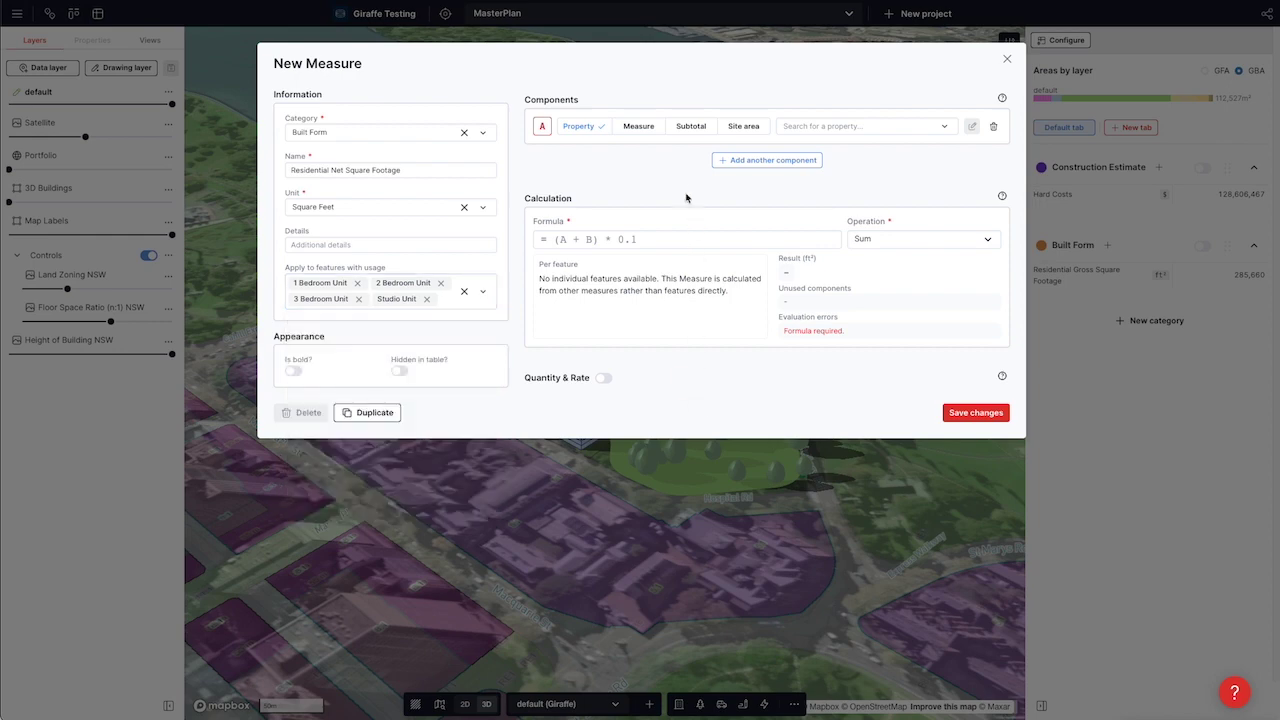
Set component A to grossArea (ft²) with formula A and save, giving 256,622 ft²
click(835, 128)
text(gr)
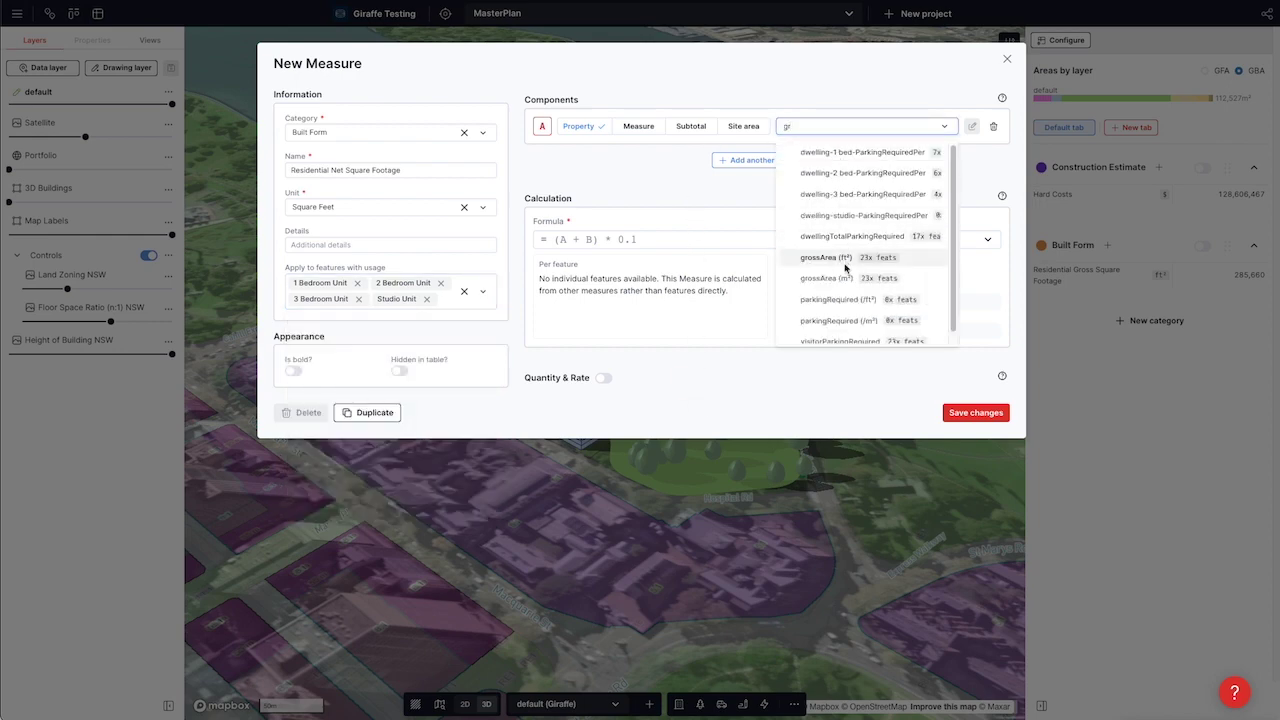
click(842, 260)
click(590, 239)
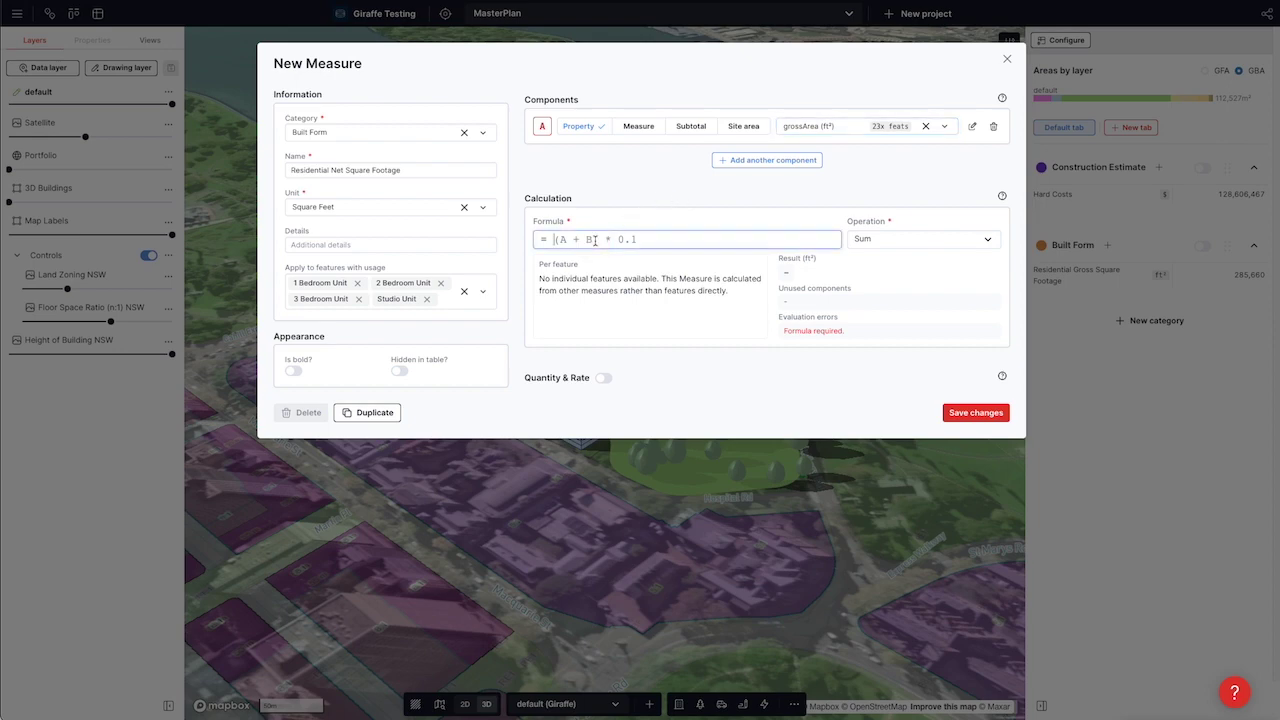
text(A)
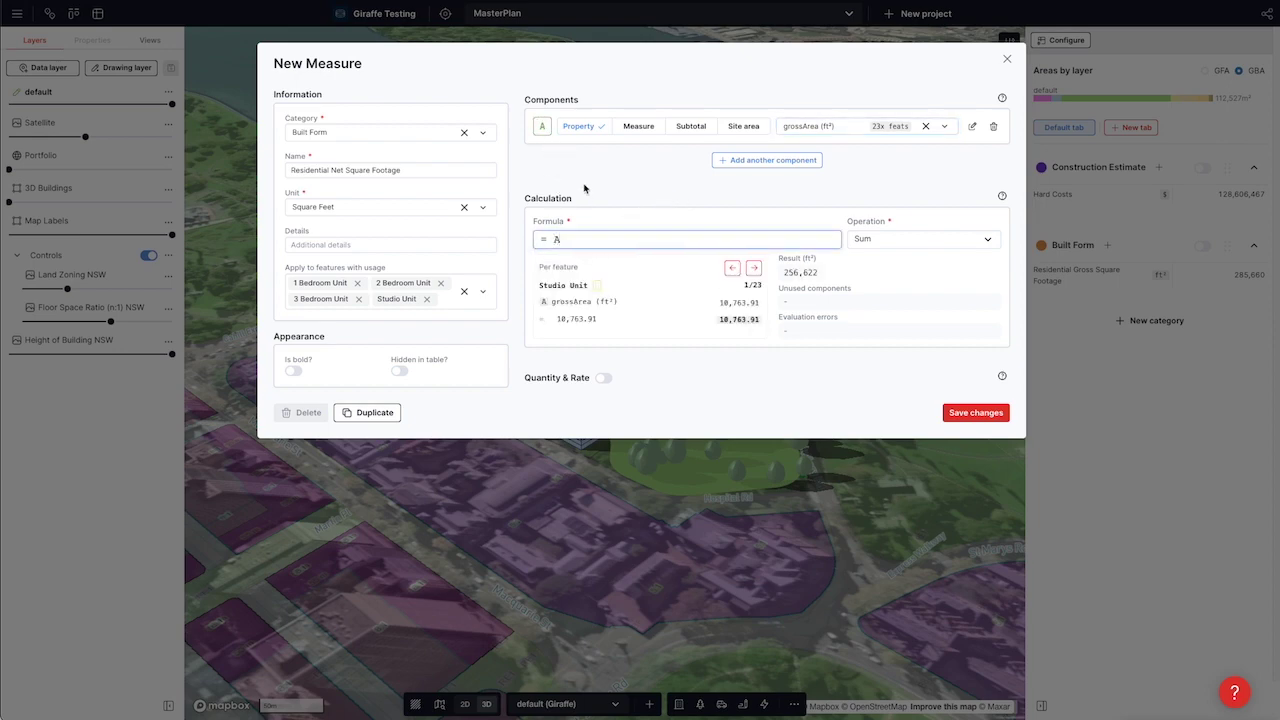
click(606, 195)
click(975, 412)
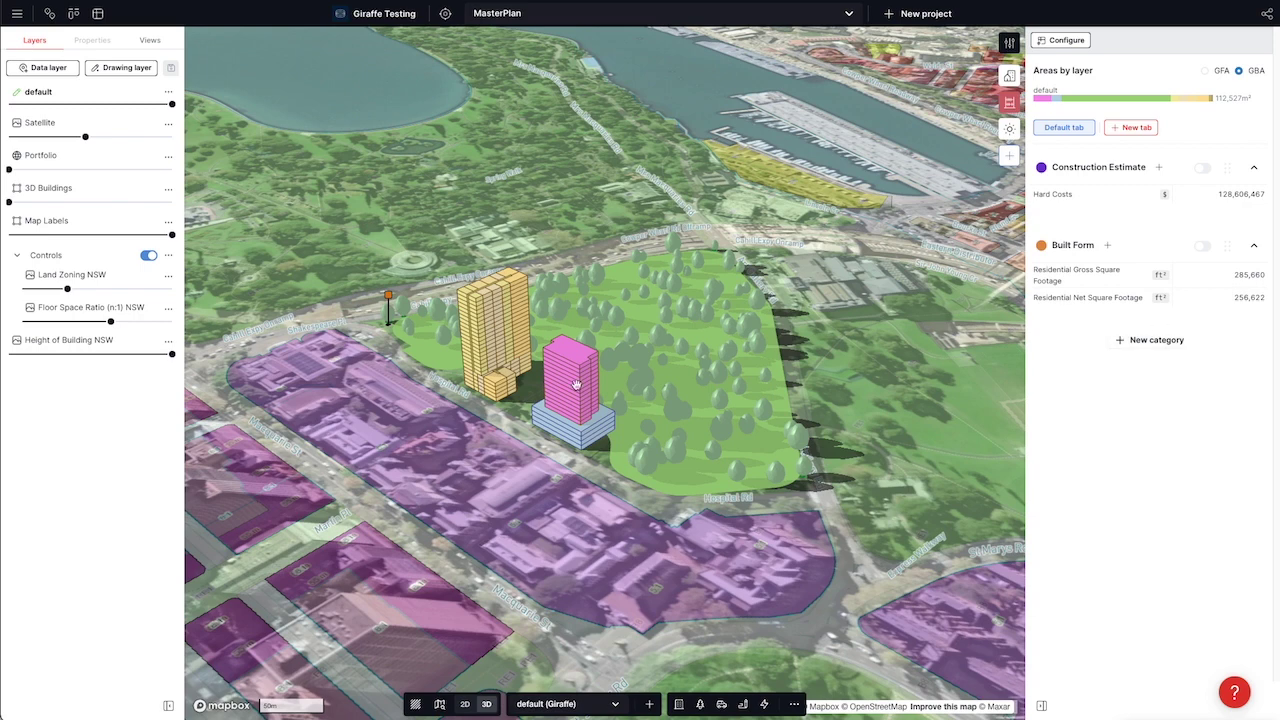
Start a Built Form measure with components A = Residential Gross and B = Residential Net Square Footage
click(1108, 246)
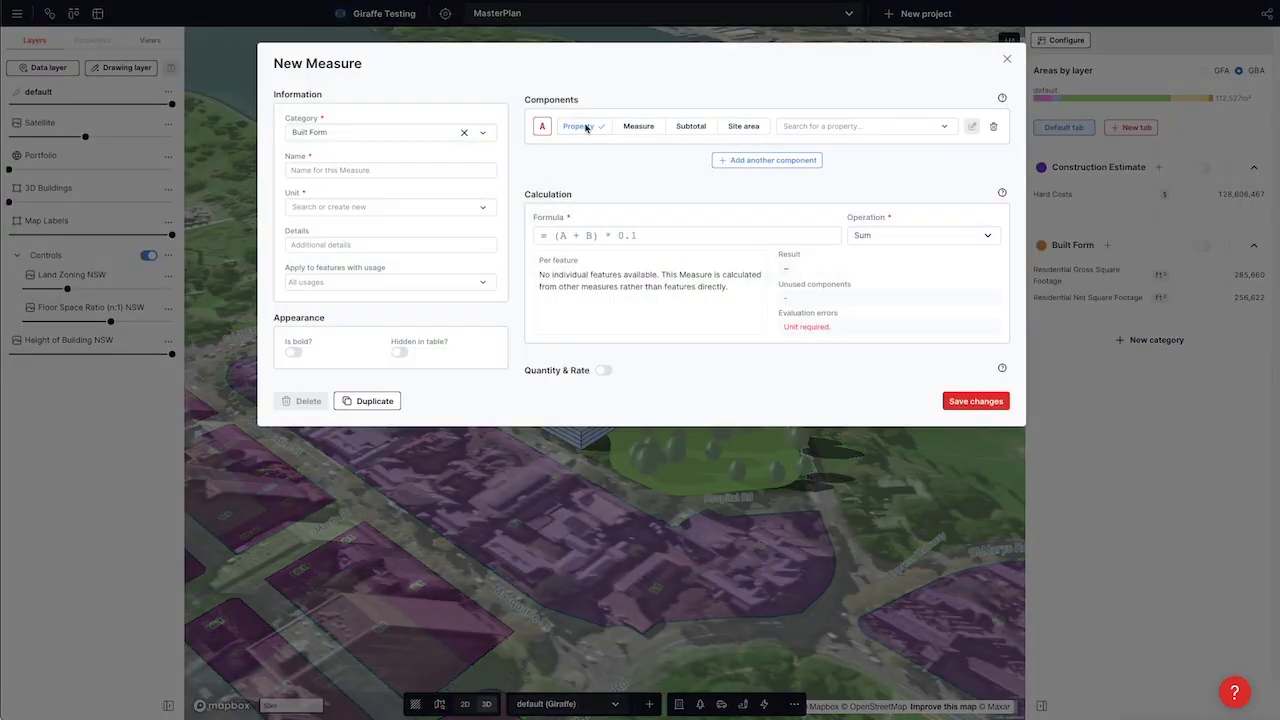
click(637, 127)
click(866, 127)
click(886, 212)
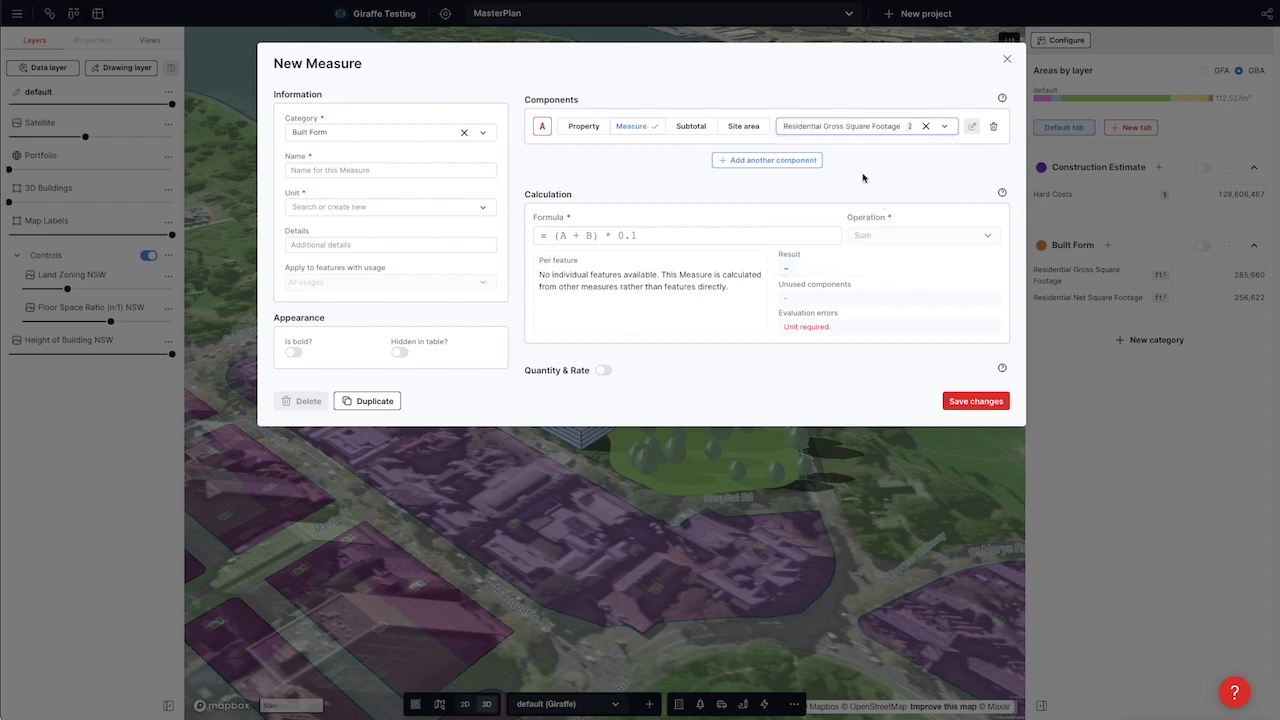
click(789, 160)
click(871, 165)
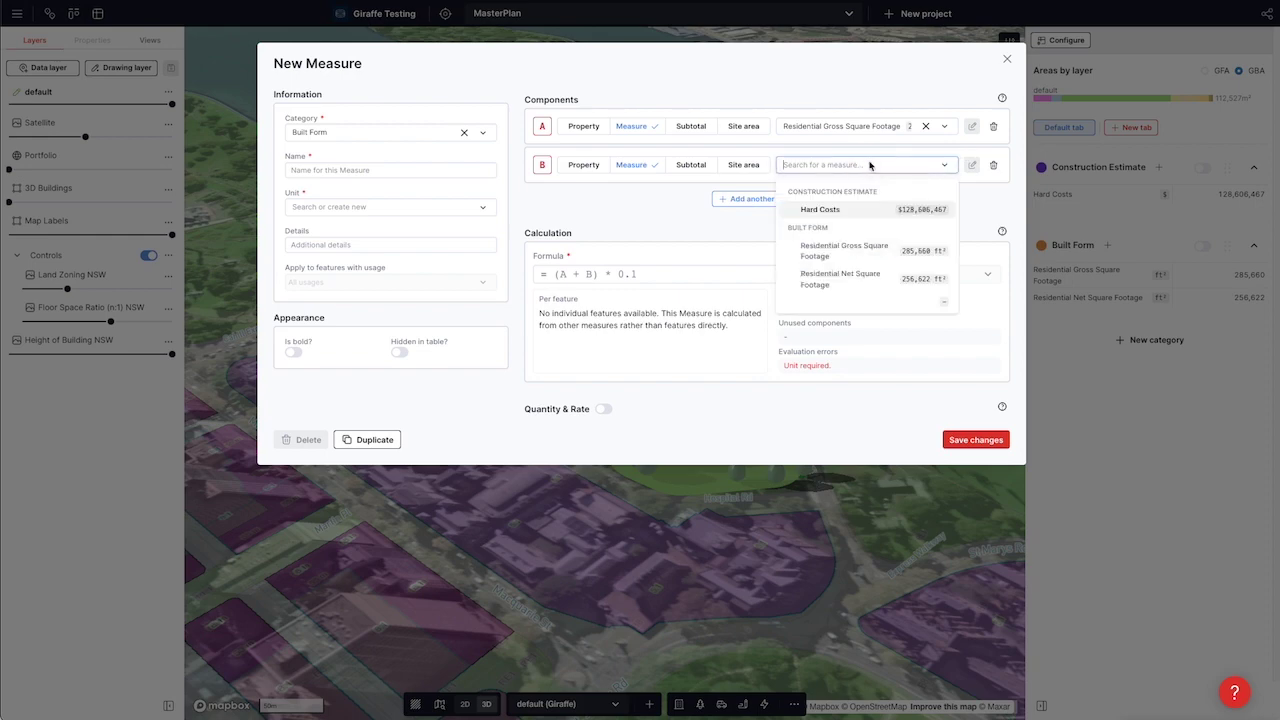
click(872, 281)
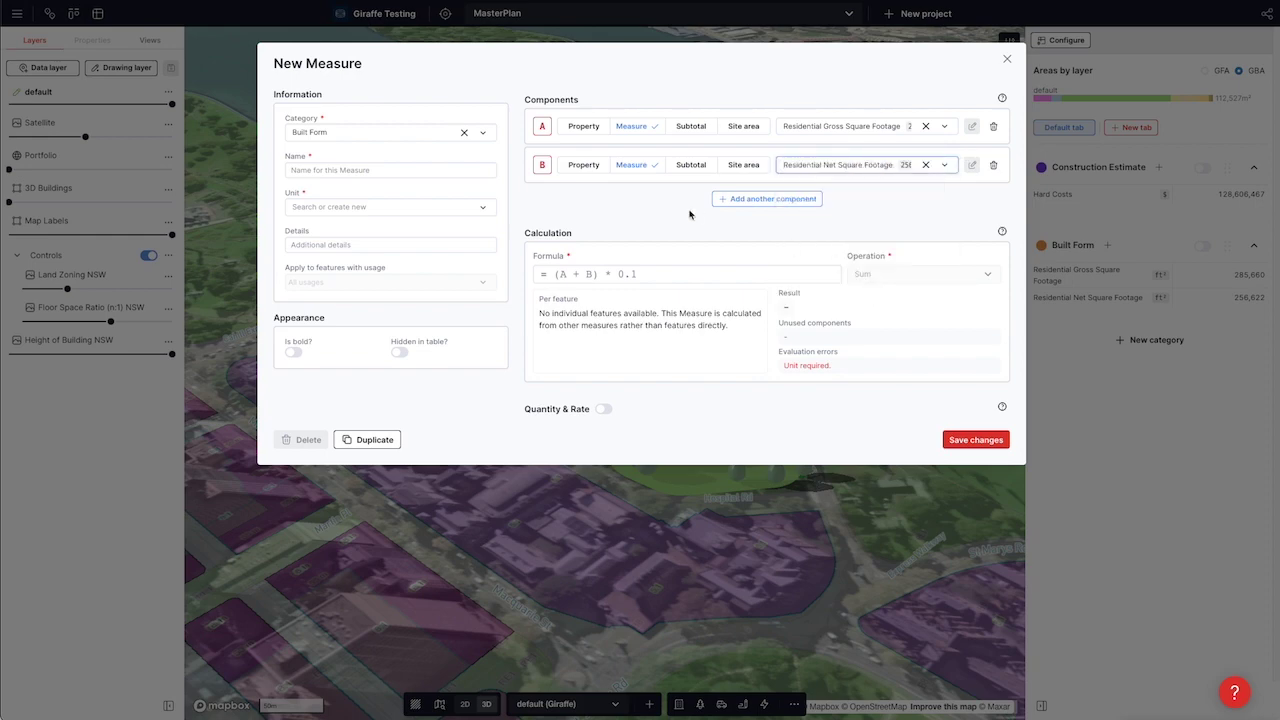
Set formula B/A*100, unit Percent, name it Efficiency, and save it showing 90%
click(615, 274)
text(B)
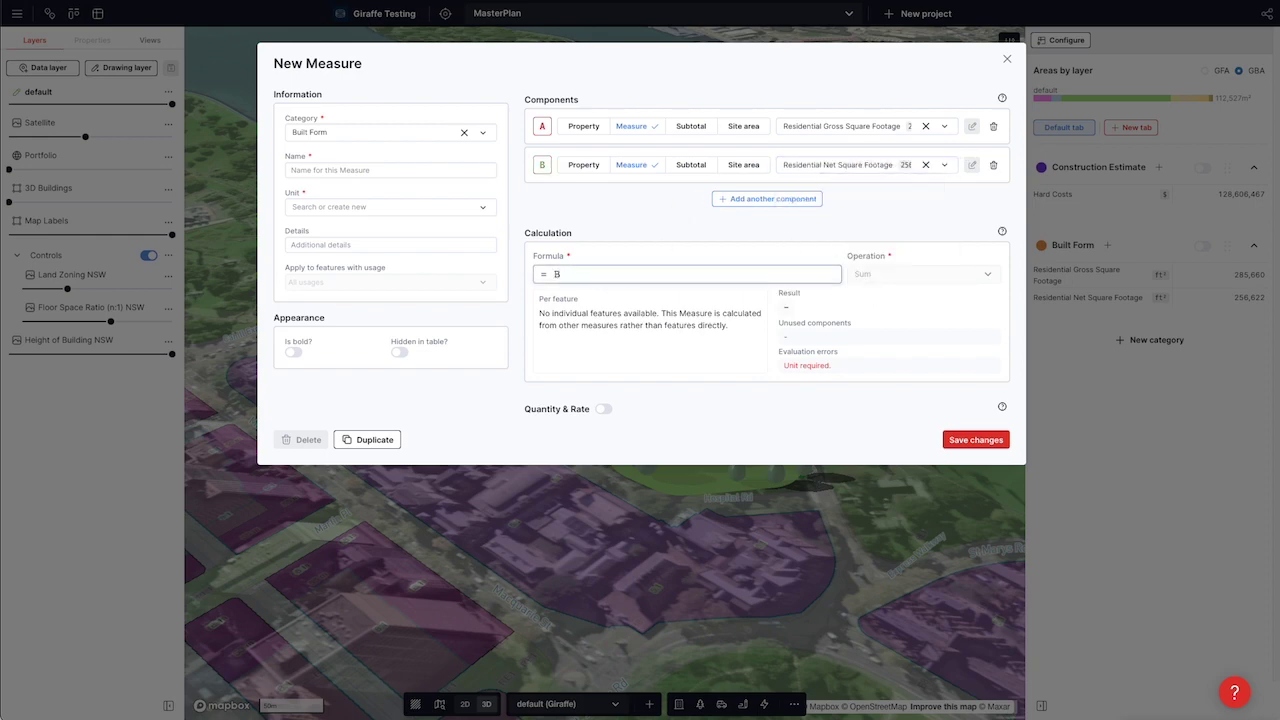
text(/A*100)
click(590, 225)
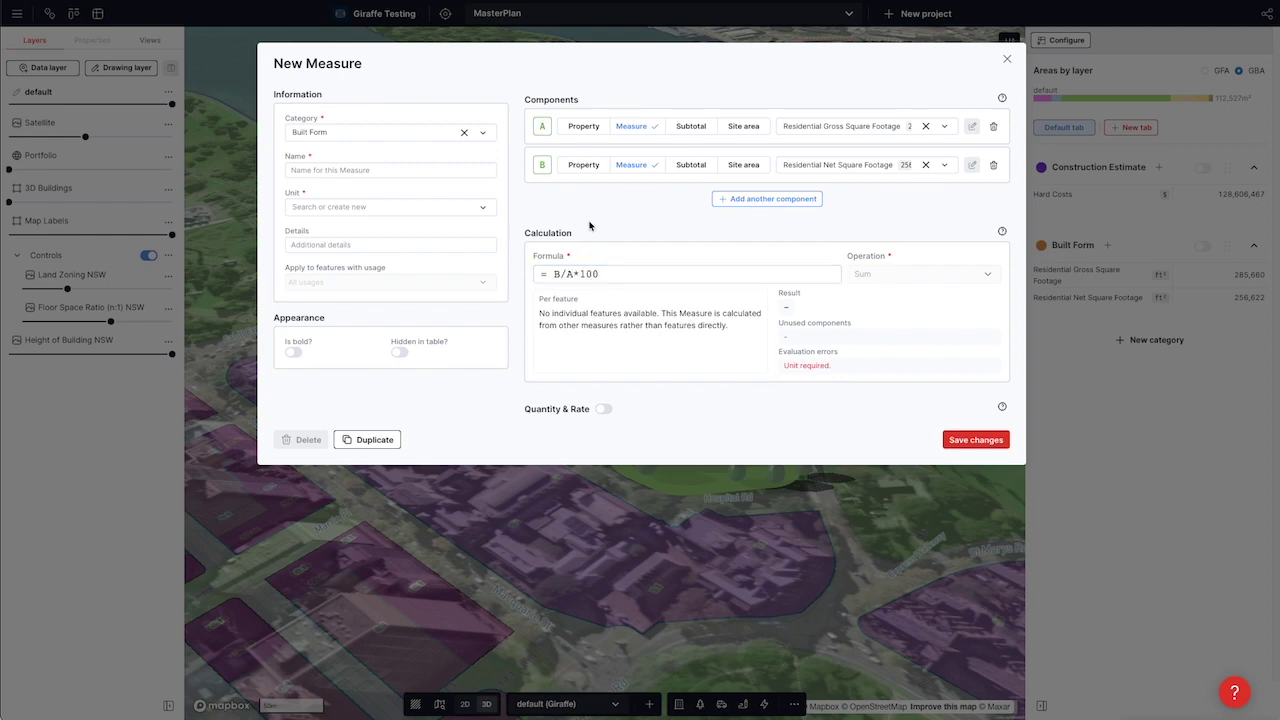
click(339, 210)
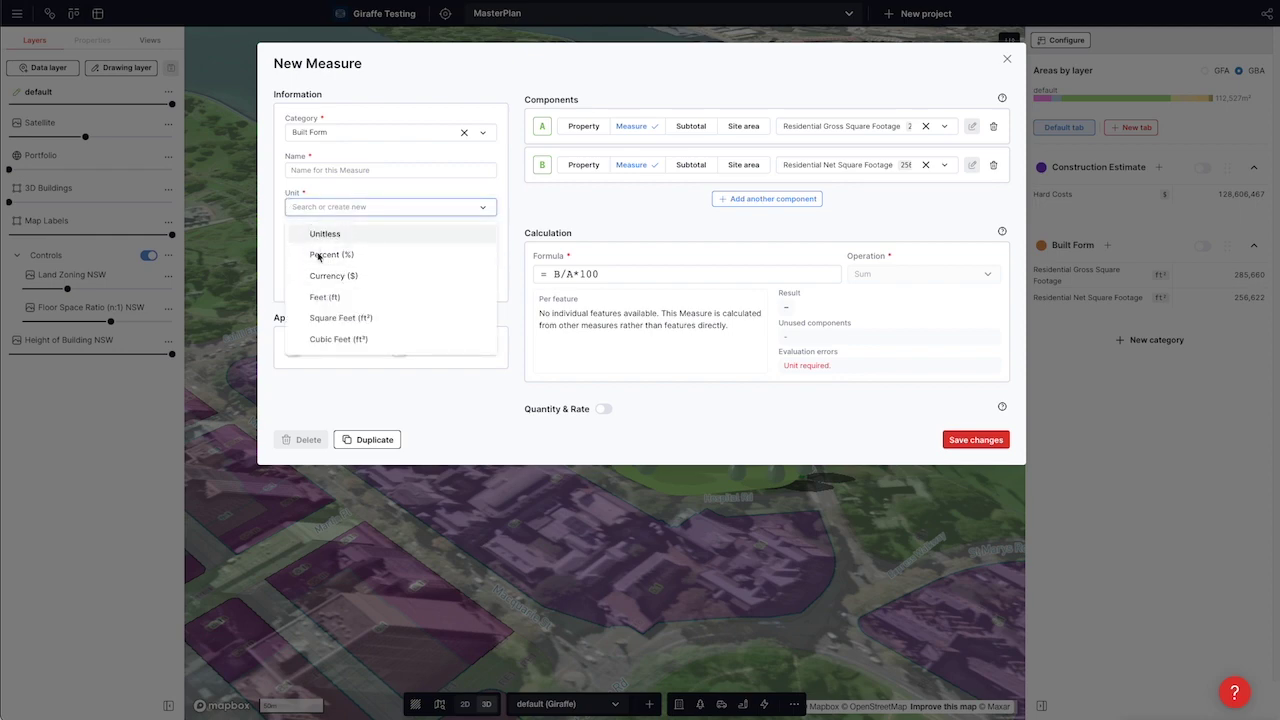
click(320, 255)
click(324, 171)
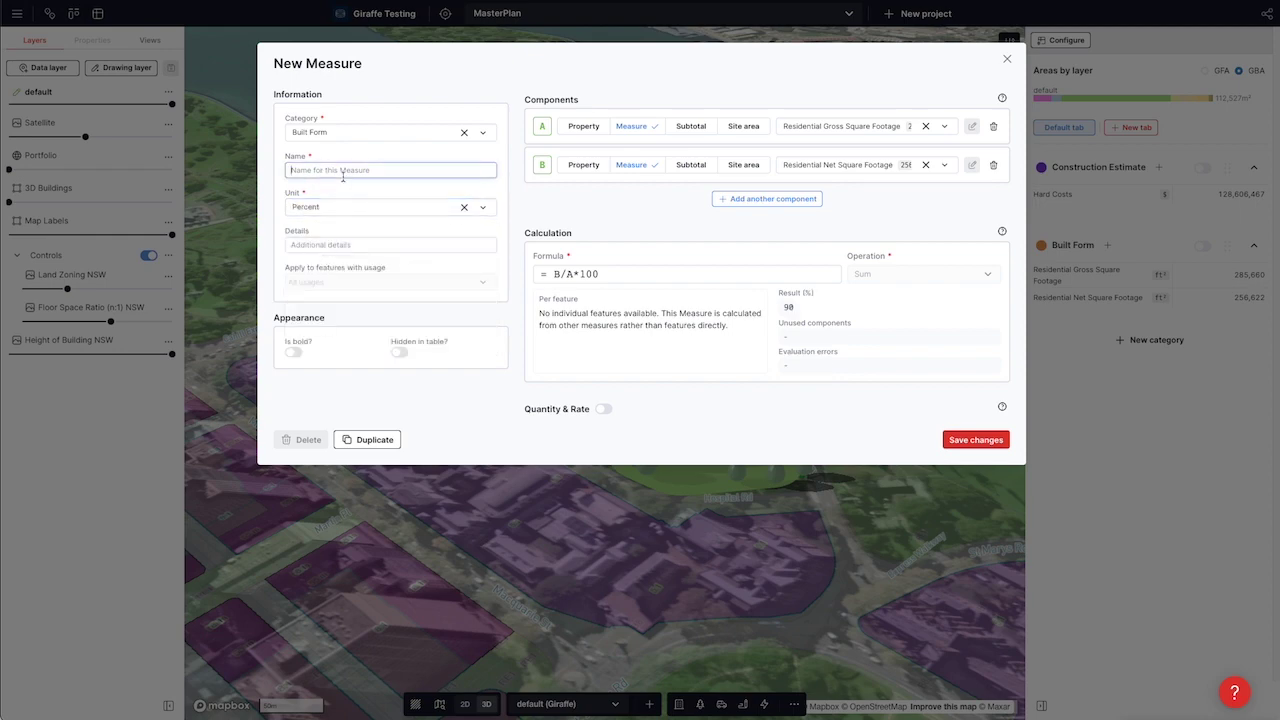
text(Efficiency)
click(678, 210)
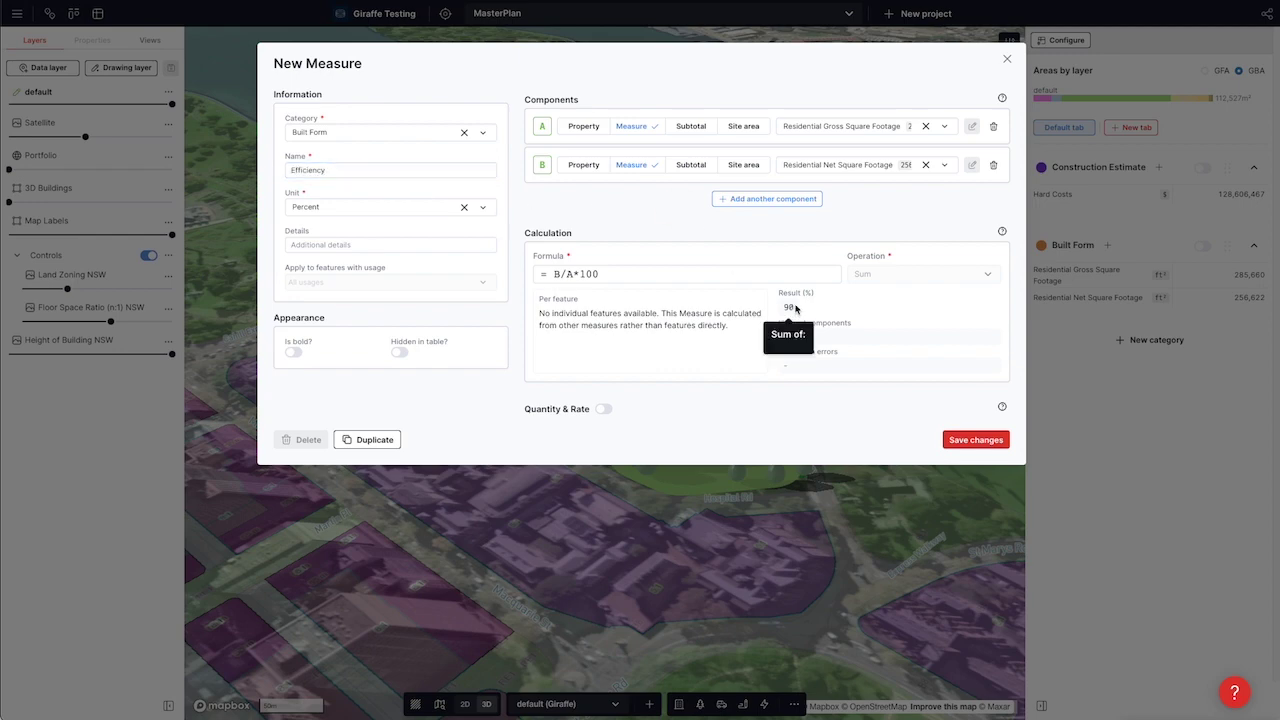
click(968, 441)
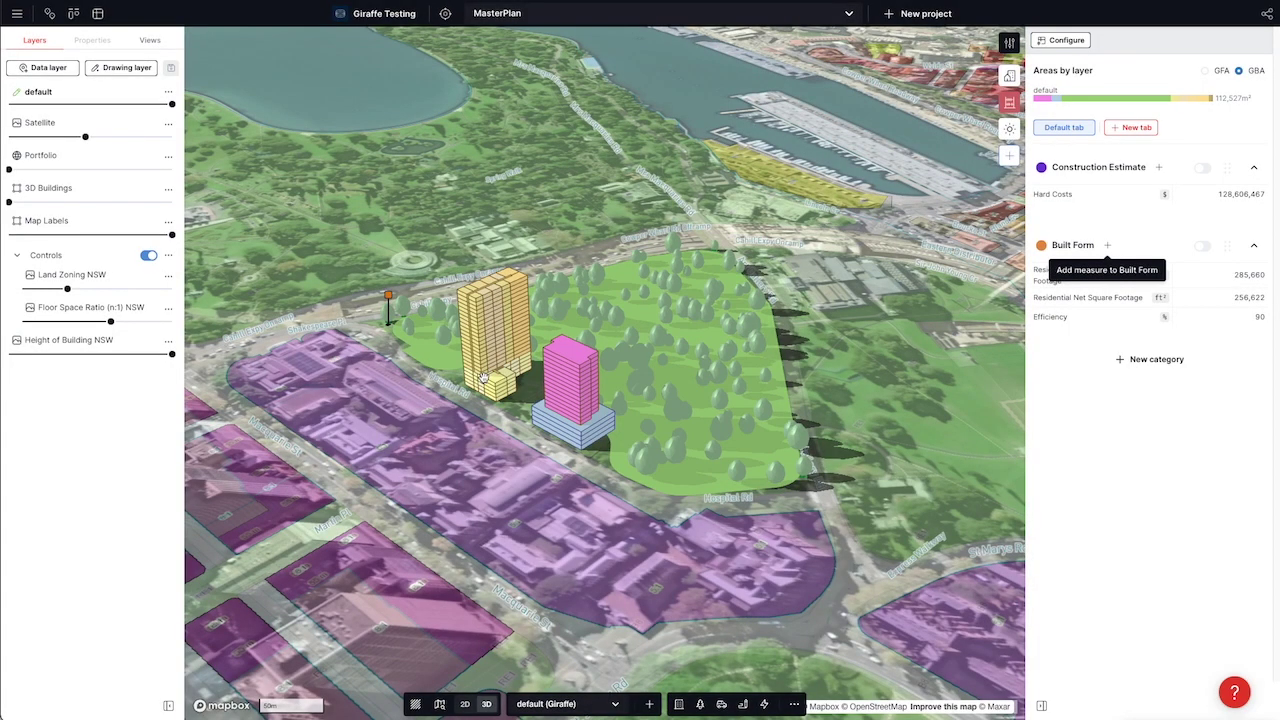
Widen the yellow apartment building's footprint, raising gross to 701,546 ft² and dropping Efficiency to 89%
click(548, 377)
click(542, 382)
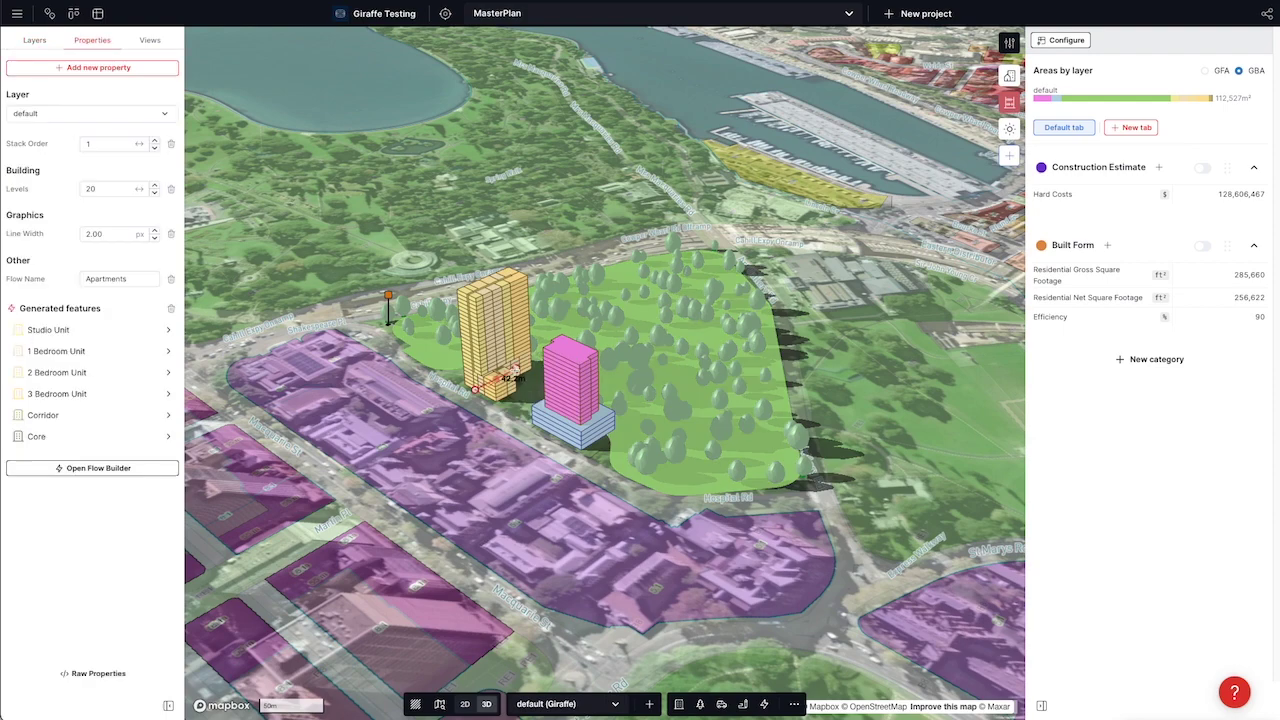
drag(536, 358, 594, 320)
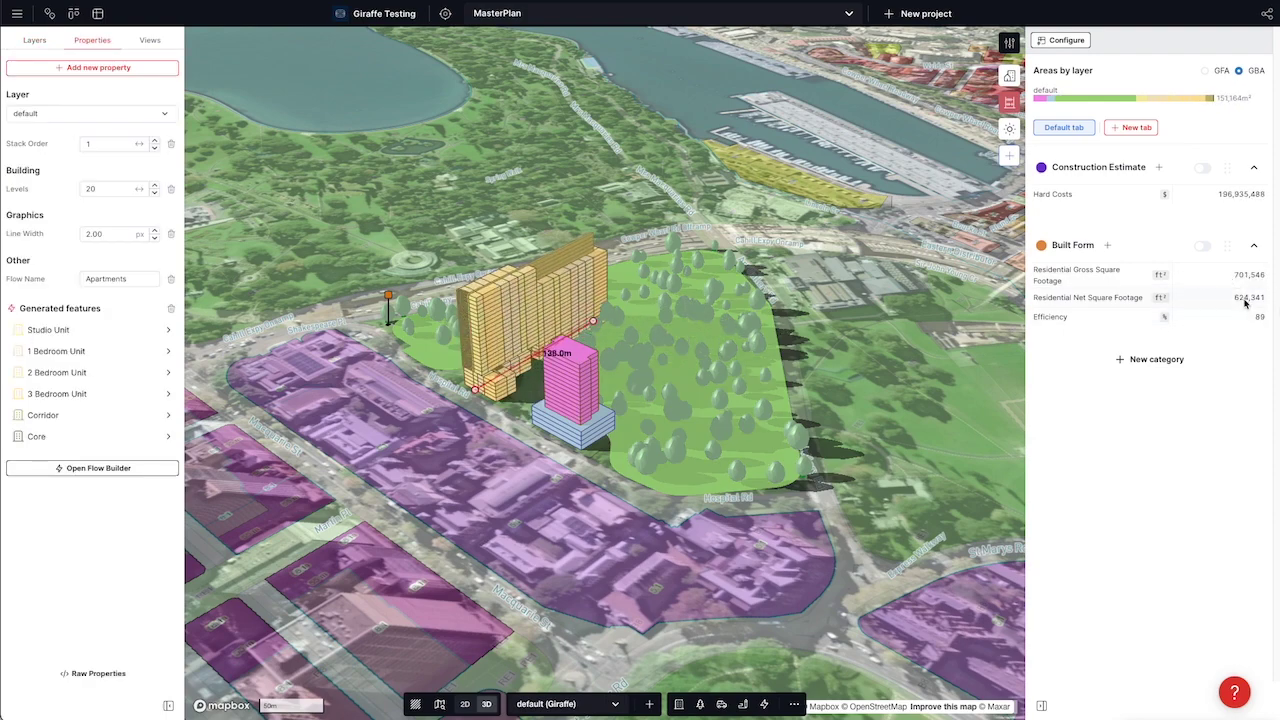